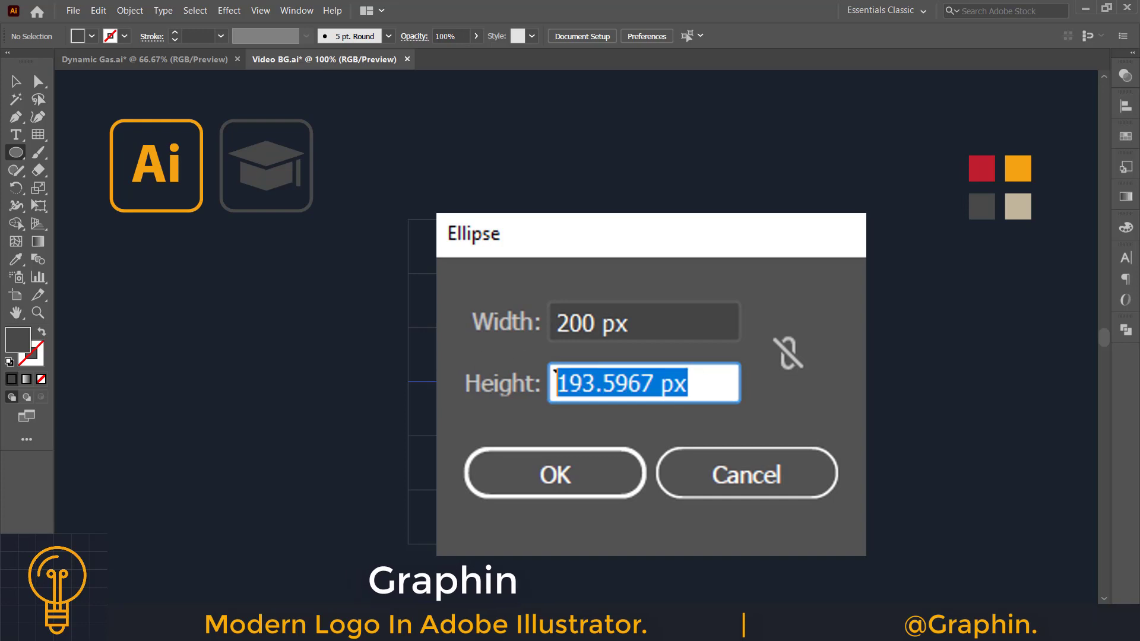
Step: Create a 200 px by 200 px circle over the grid with the Ellipse tool
{"action": "type", "text": "200"}
{"action": "left_click", "coordinate": [557, 476]}
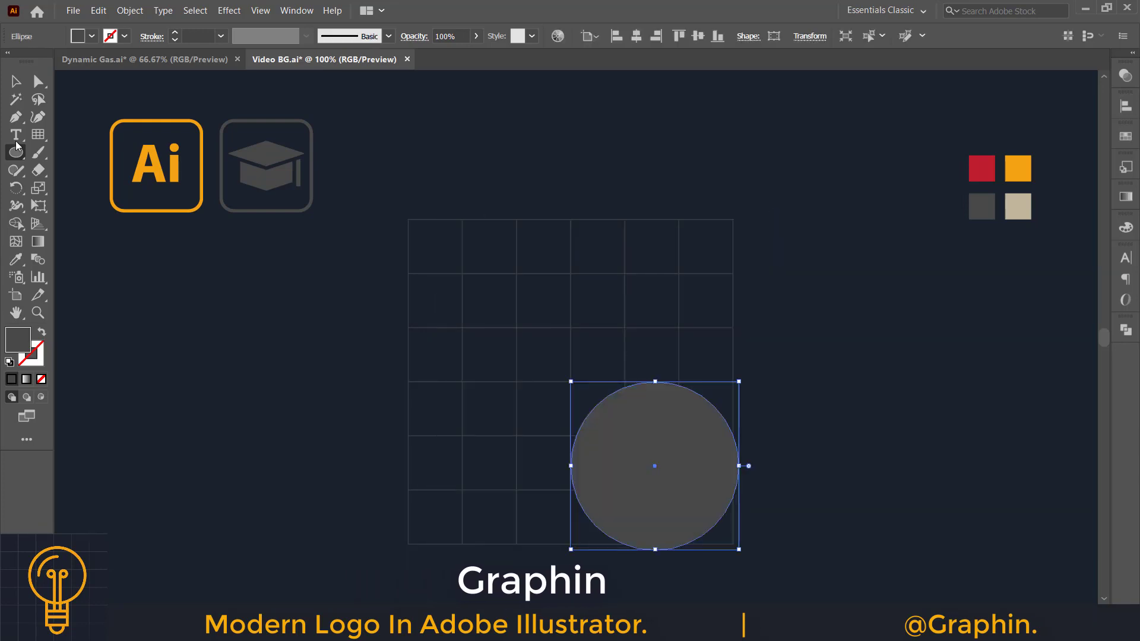
{"action": "left_click", "coordinate": [16, 82]}
{"action": "left_click", "coordinate": [333, 243]}
Step: Swap the circle's grey fill to its stroke, set the stroke to 10 pt, and move the circle near the grid's centre
{"action": "left_click", "coordinate": [692, 422]}
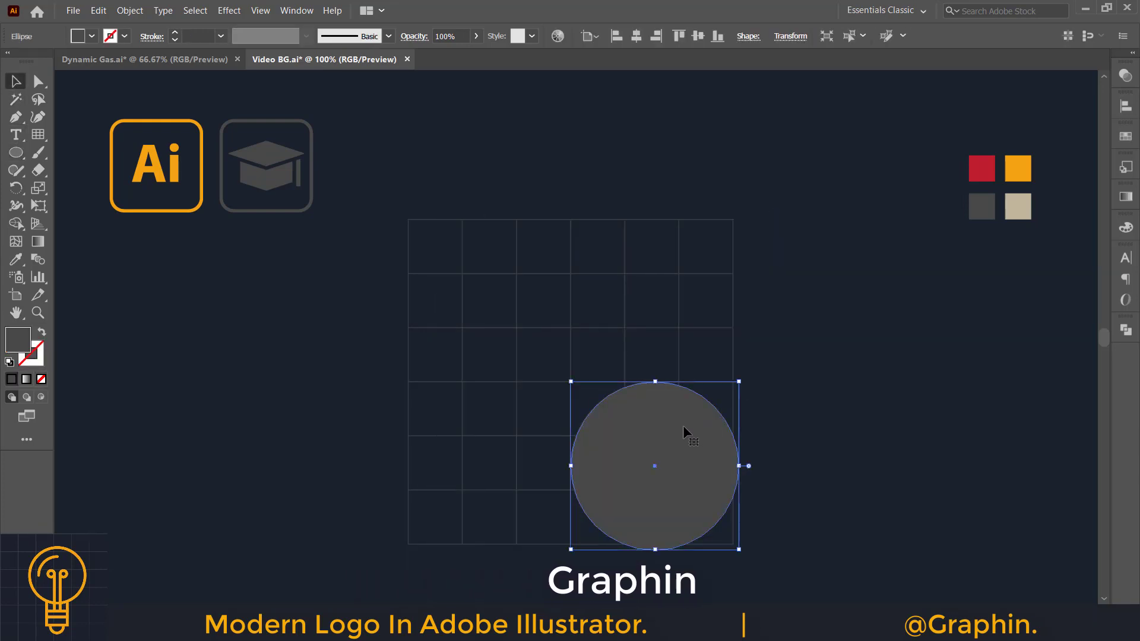
{"action": "left_click", "coordinate": [52, 333]}
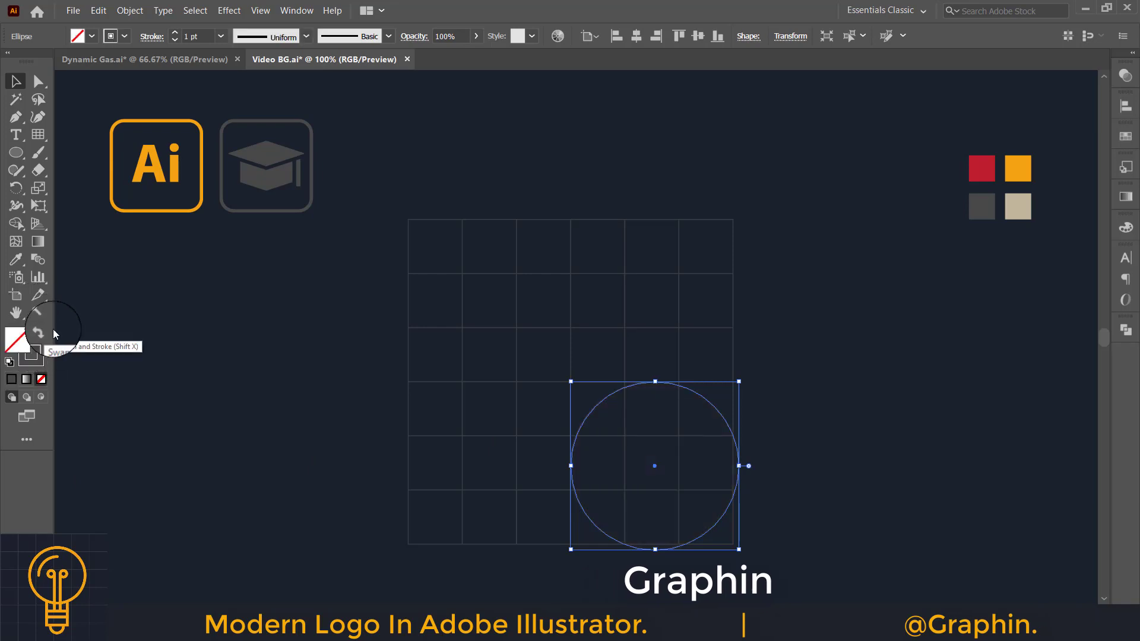
{"action": "left_click", "coordinate": [201, 36]}
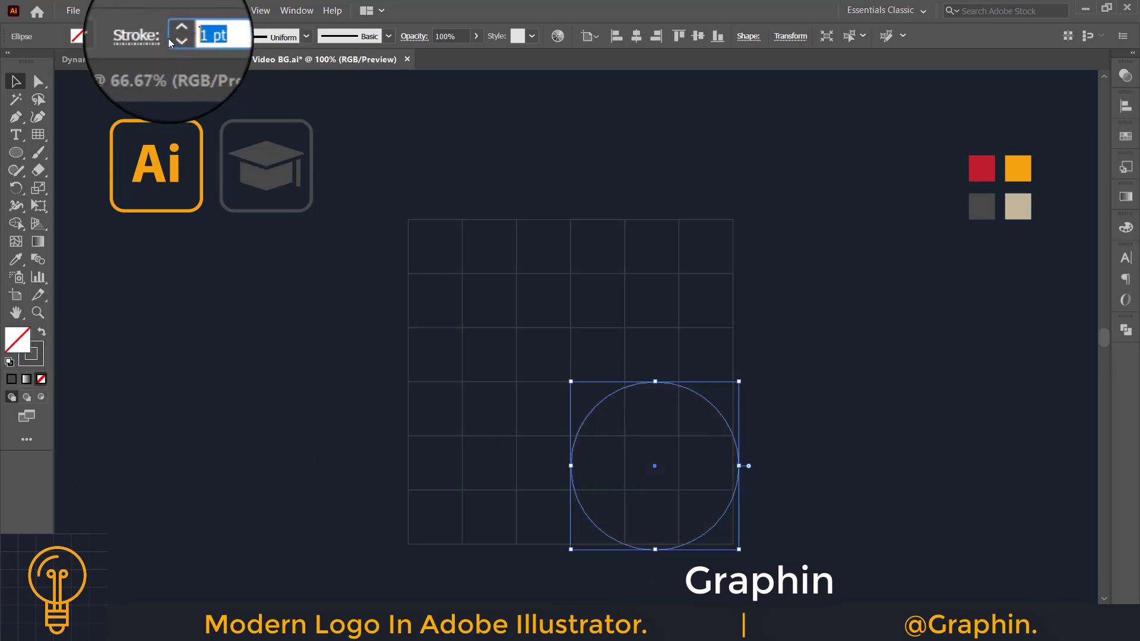
{"action": "type", "text": "10"}
{"action": "key", "text": "Return"}
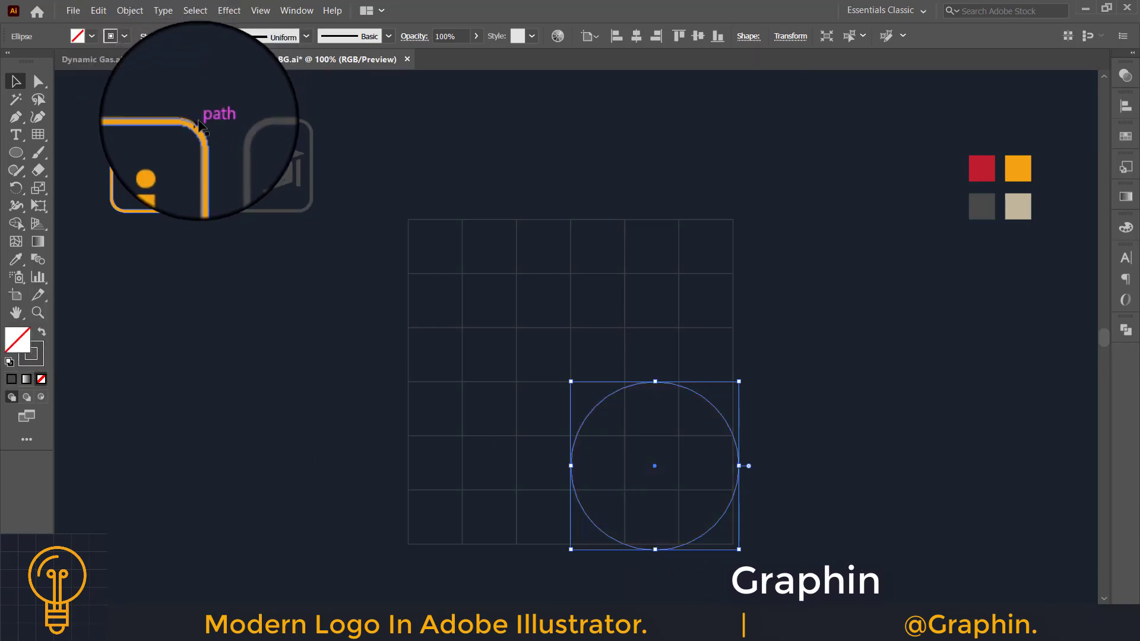
{"action": "left_click", "coordinate": [706, 402]}
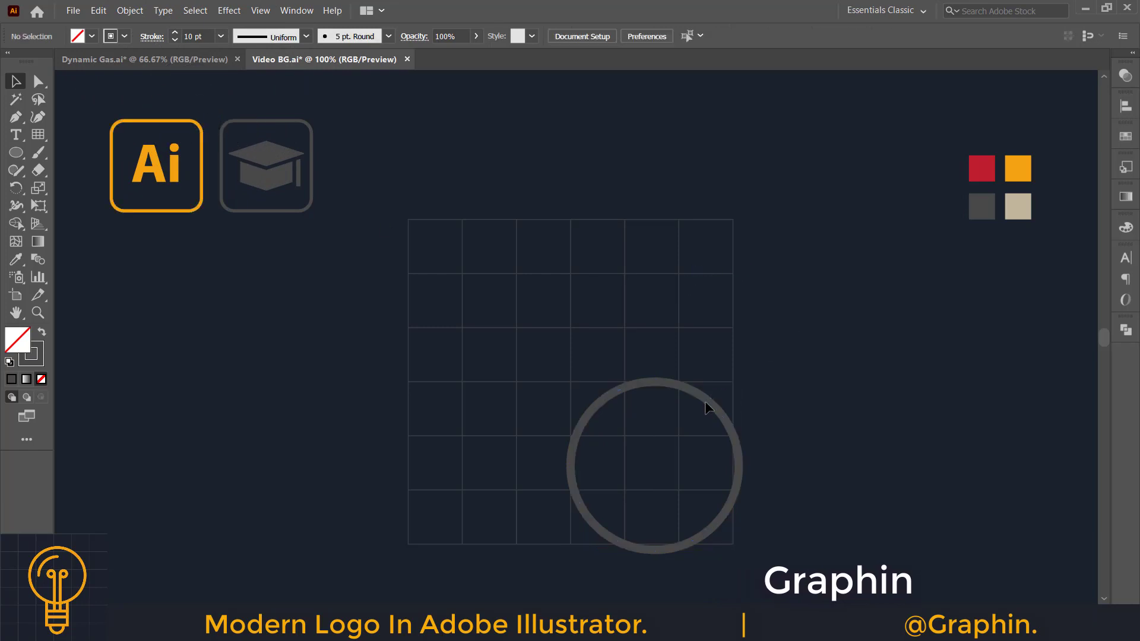
{"action": "left_click_drag", "start_coordinate": [706, 402], "coordinate": [642, 298]}
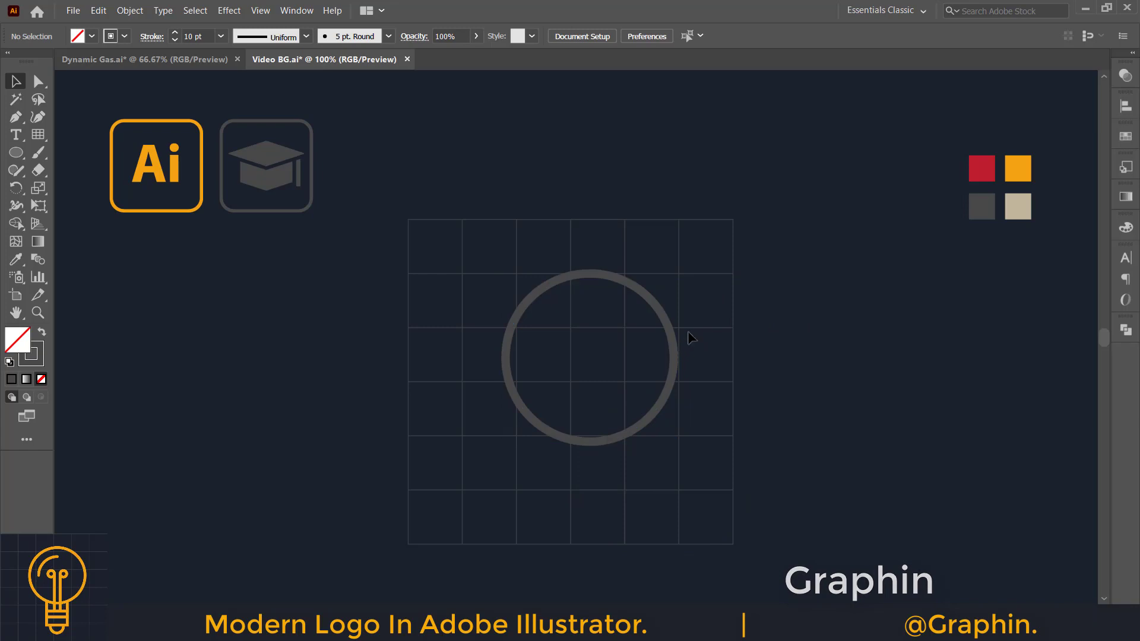
Step: Give the circle an orange stroke sampled from the Ai logo and remove its fill
{"action": "left_click", "coordinate": [512, 376]}
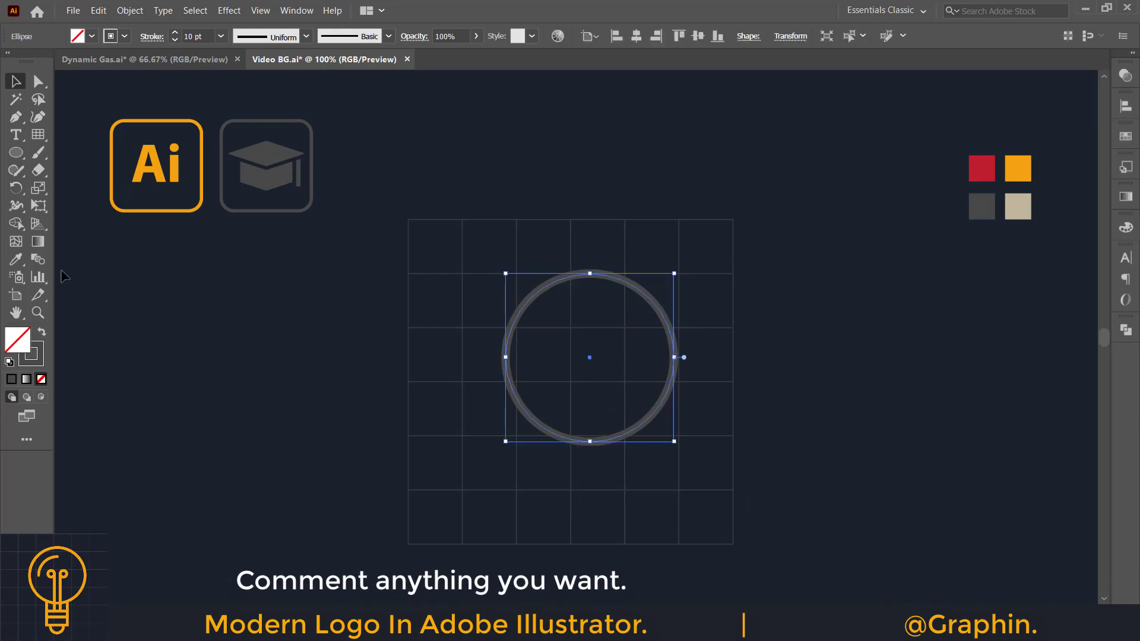
{"action": "left_click", "coordinate": [16, 258]}
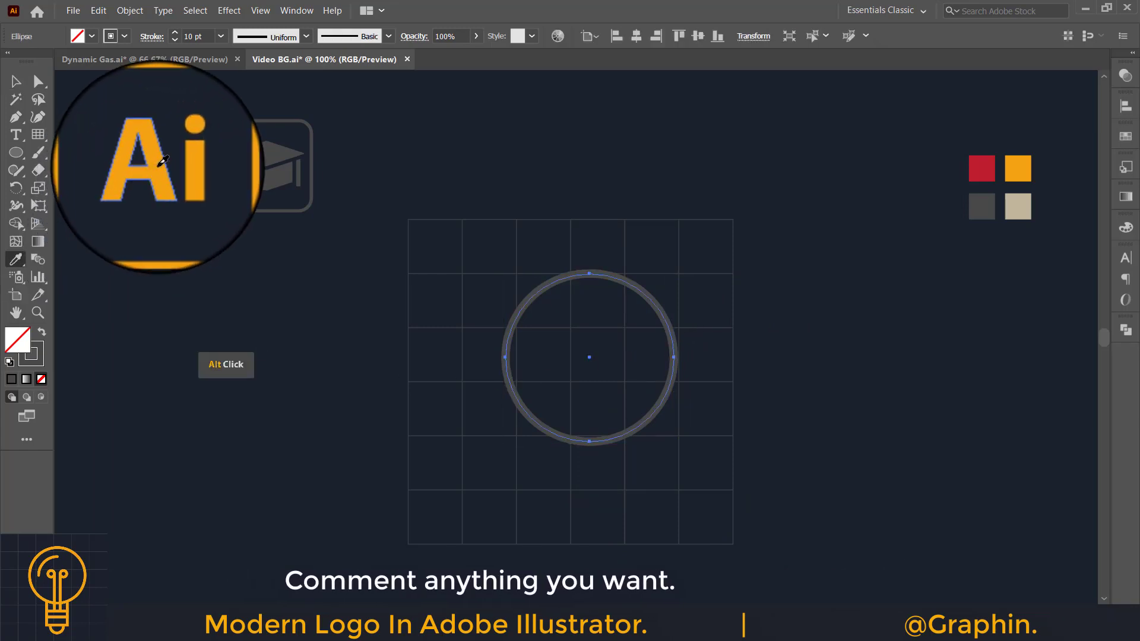
{"action": "left_click", "coordinate": [162, 161]}
{"action": "left_click", "coordinate": [42, 334]}
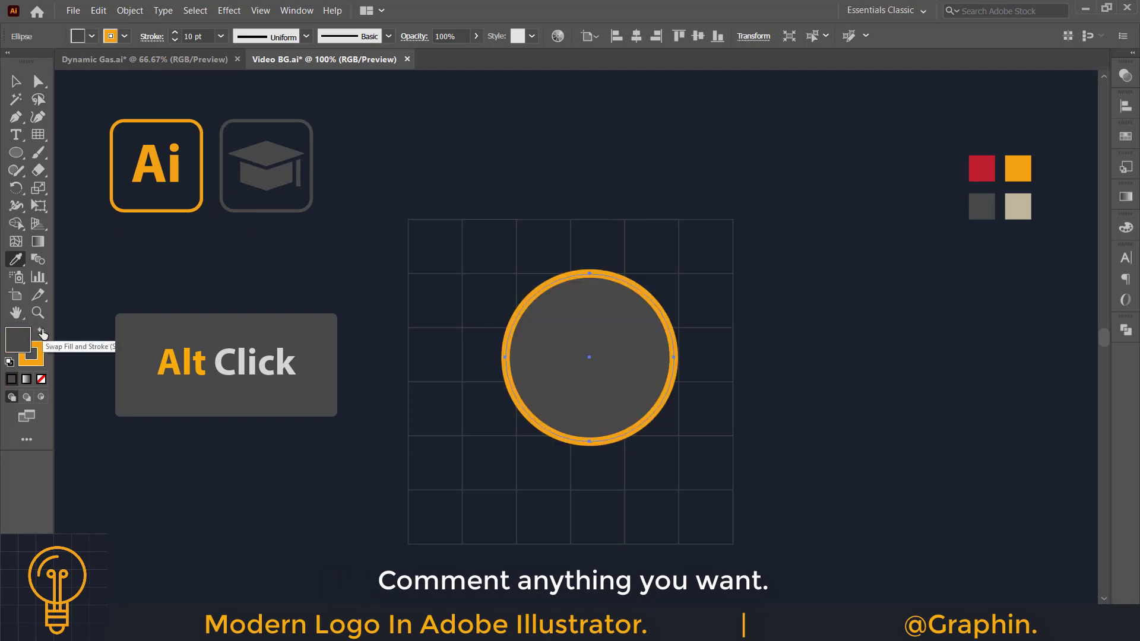
{"action": "left_click", "coordinate": [41, 379]}
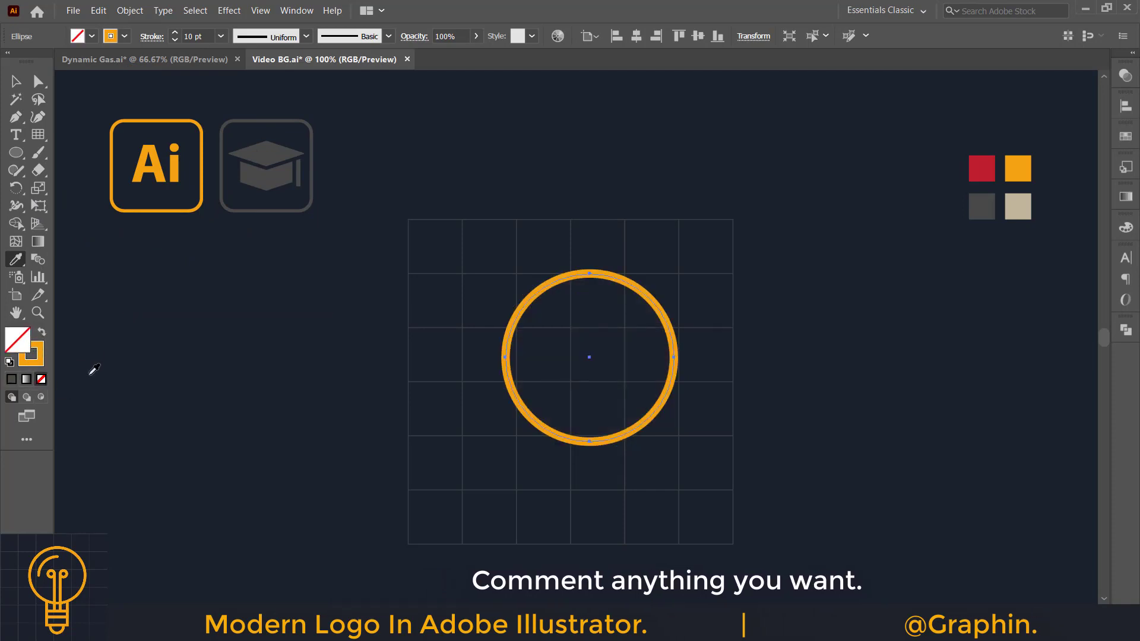
Step: Expand the orange circle's stroke into a filled ring shape and deselect it
{"action": "left_click", "coordinate": [130, 10]}
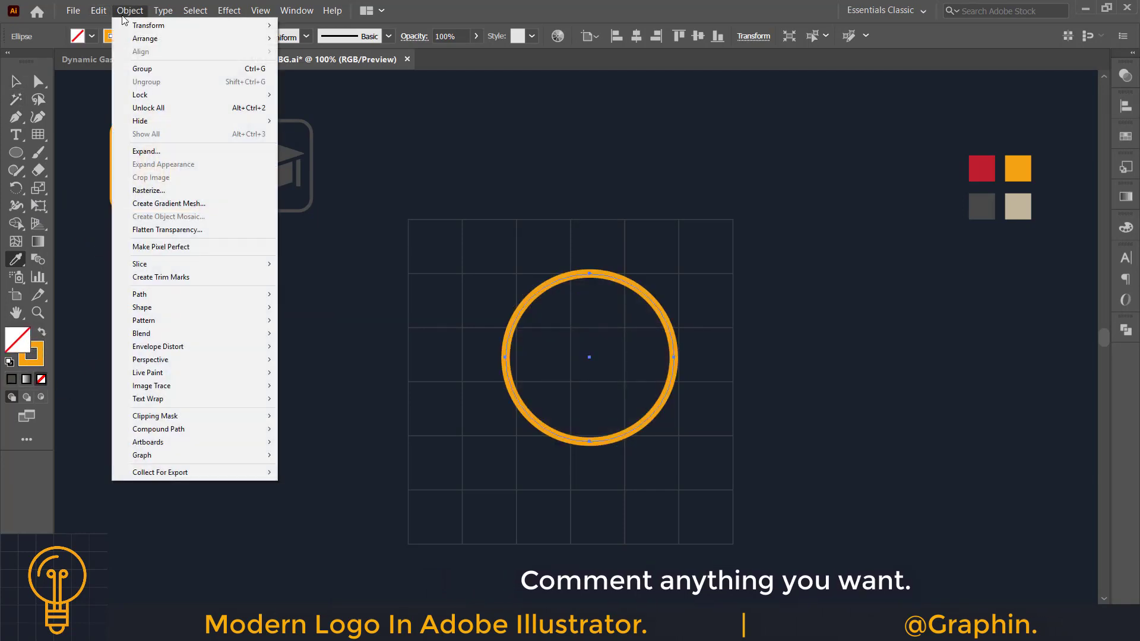
{"action": "left_click", "coordinate": [151, 152]}
{"action": "left_click", "coordinate": [528, 381]}
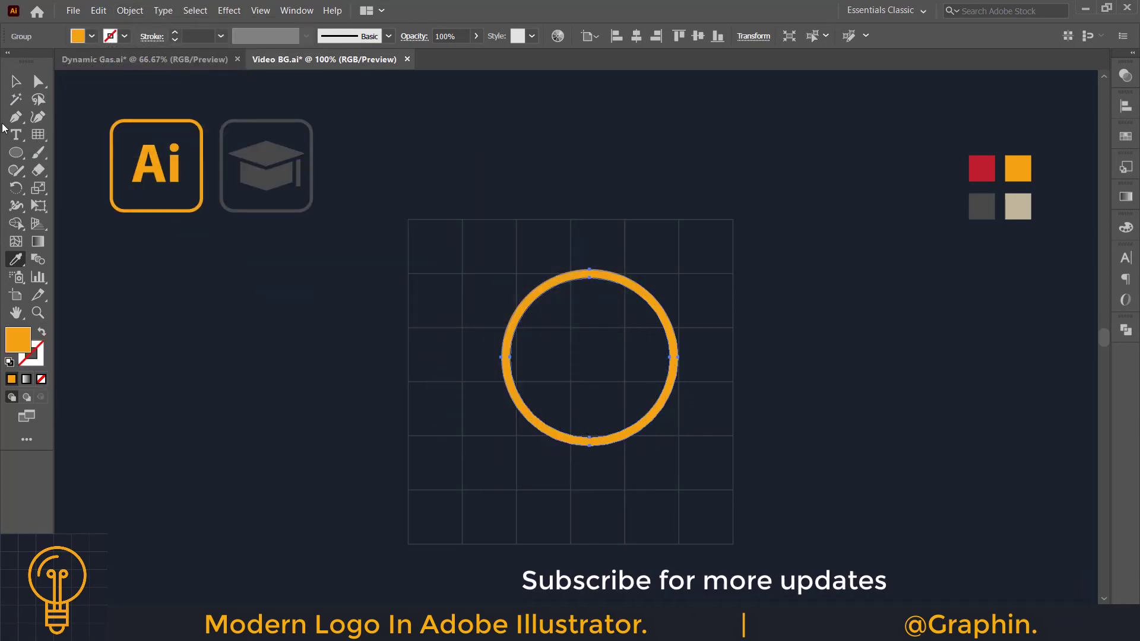
{"action": "left_click", "coordinate": [17, 82]}
{"action": "left_click", "coordinate": [786, 229]}
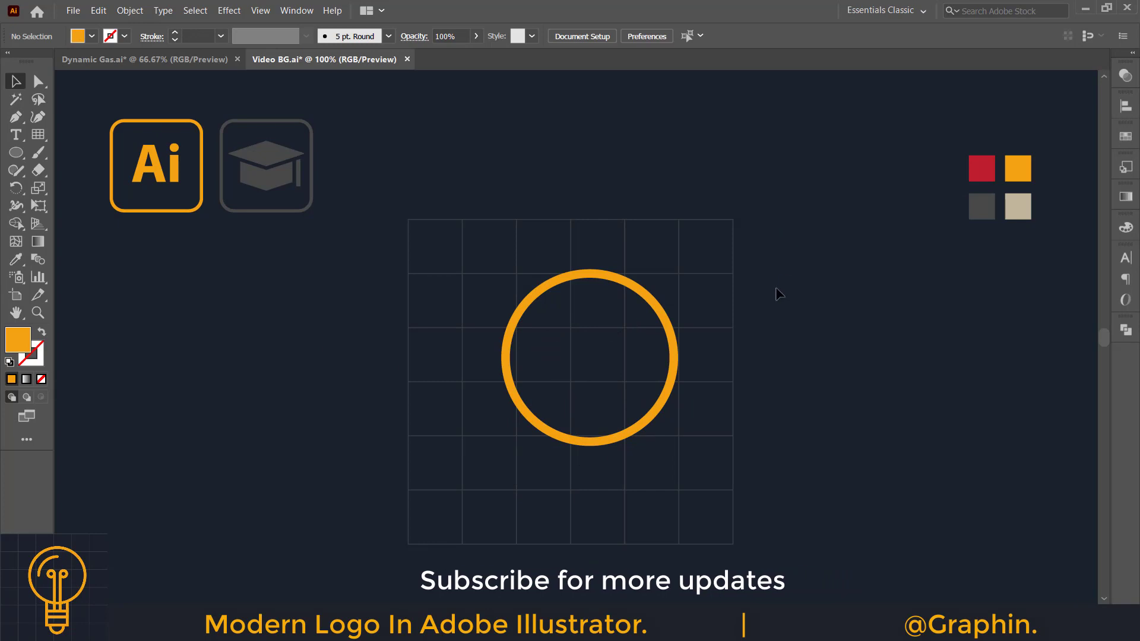
Step: Draw a straight vertical line from the ring's centre to below its lower edge, with an orange stroke and no fill
{"action": "left_click", "coordinate": [16, 119]}
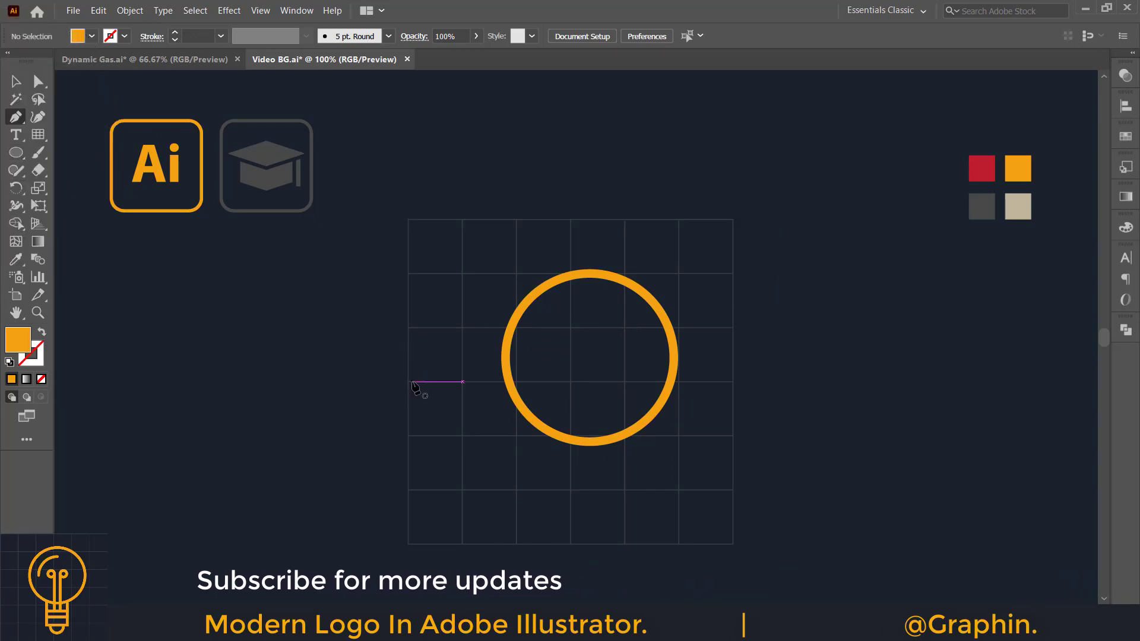
{"action": "left_click", "coordinate": [589, 358]}
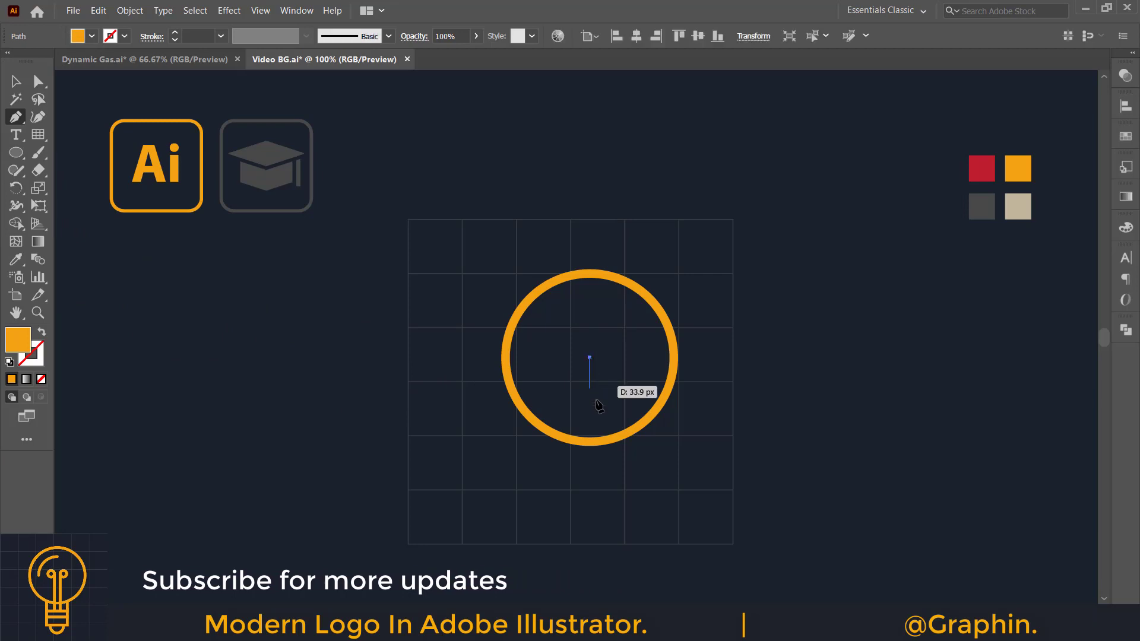
{"action": "left_click", "coordinate": [590, 473], "text": "shift"}
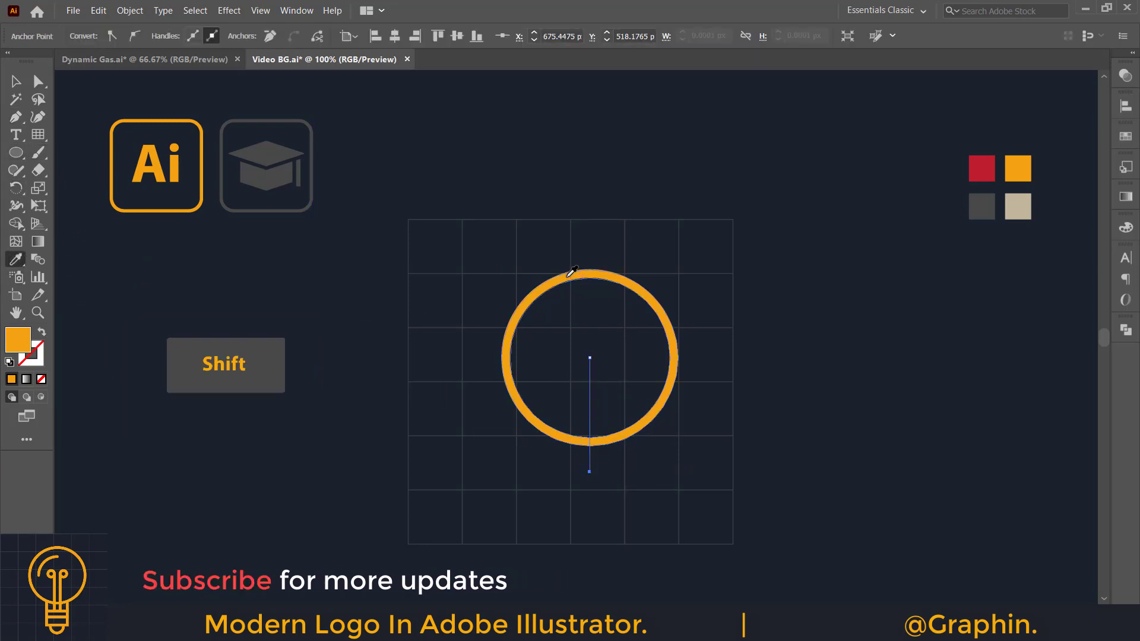
{"action": "left_click", "coordinate": [42, 335]}
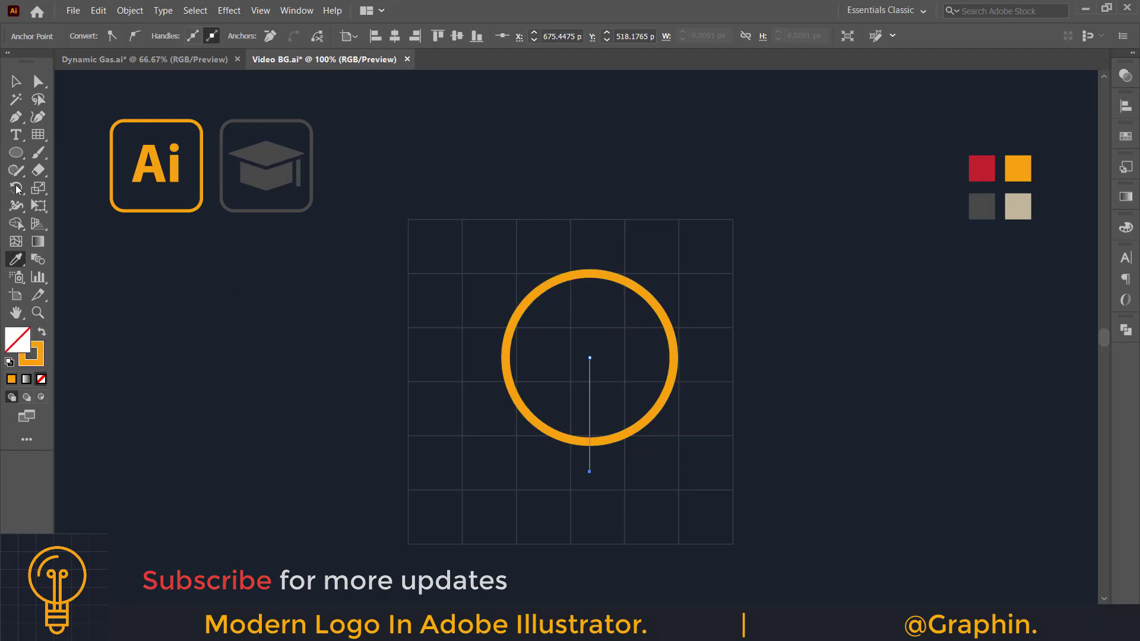
{"action": "left_click", "coordinate": [16, 81]}
{"action": "left_click", "coordinate": [605, 358]}
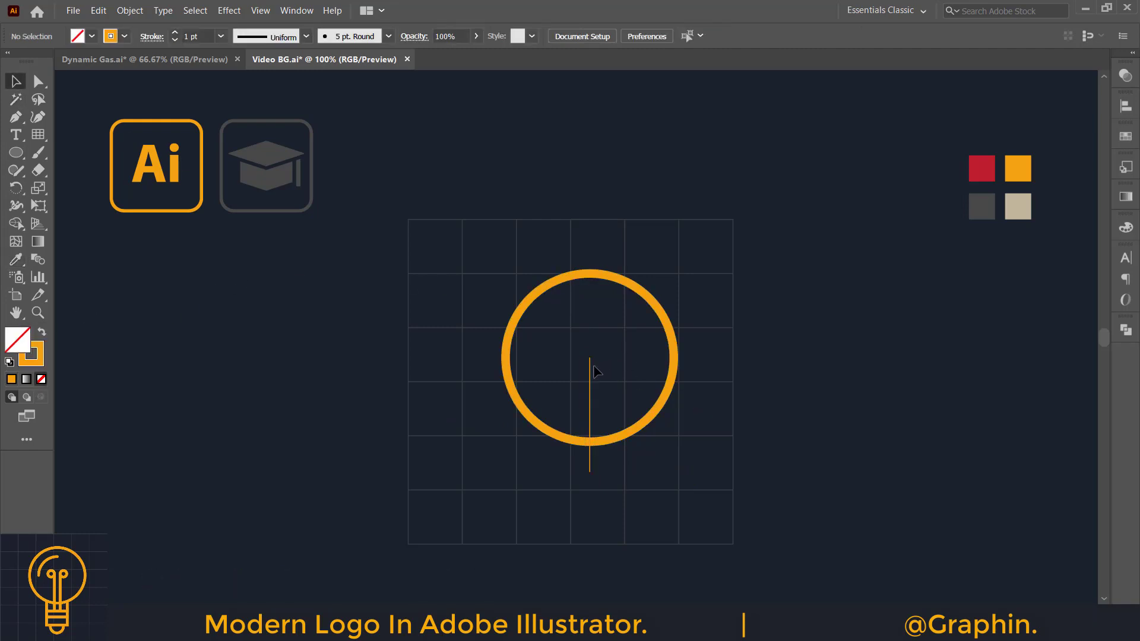
Step: Set the vertical line's stroke weight to 10 pt
{"action": "left_click", "coordinate": [590, 368]}
{"action": "left_click", "coordinate": [222, 37]}
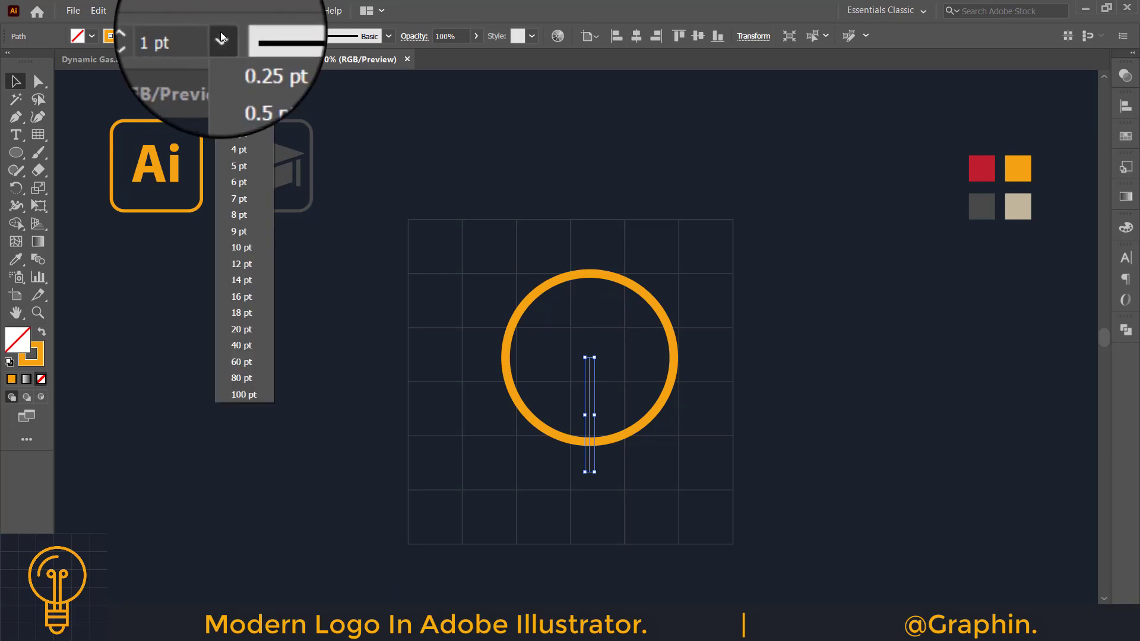
{"action": "left_click", "coordinate": [238, 247]}
{"action": "left_click", "coordinate": [769, 341]}
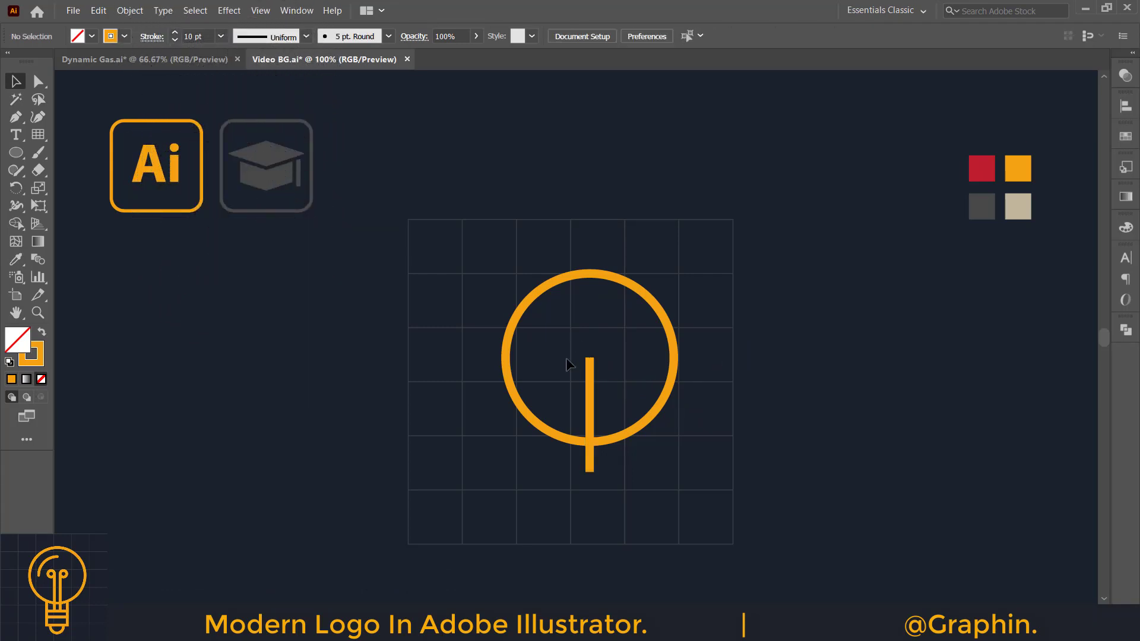
Step: Expand the vertical line's fill and stroke into a filled bar shape
{"action": "left_click_drag", "start_coordinate": [606, 406], "coordinate": [608, 409]}
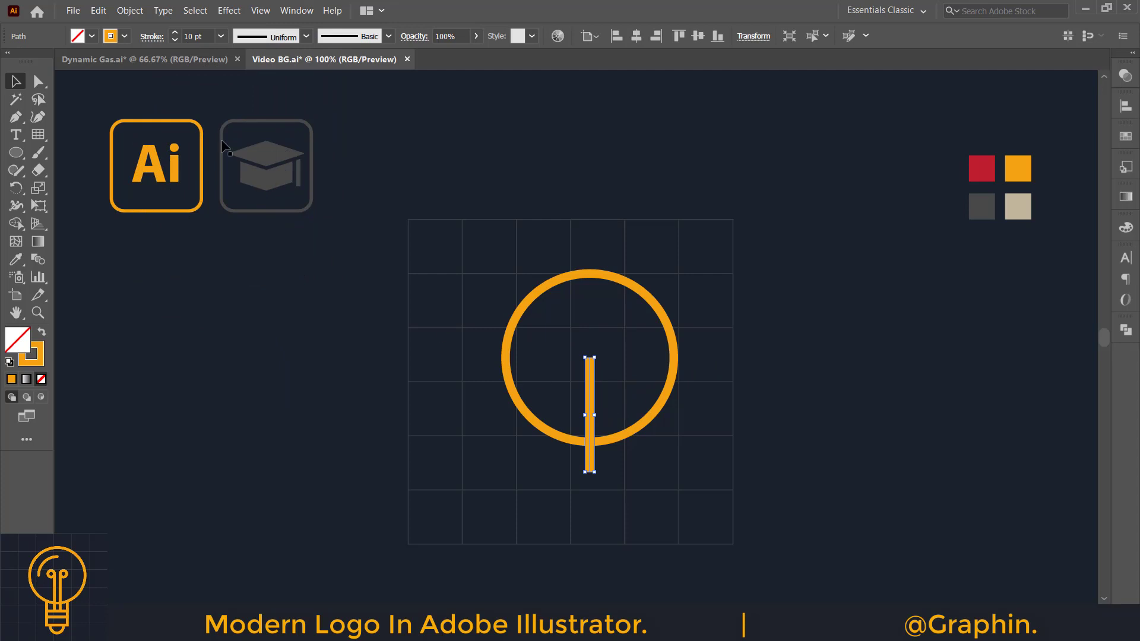
{"action": "left_click", "coordinate": [129, 11]}
{"action": "left_click", "coordinate": [151, 151]}
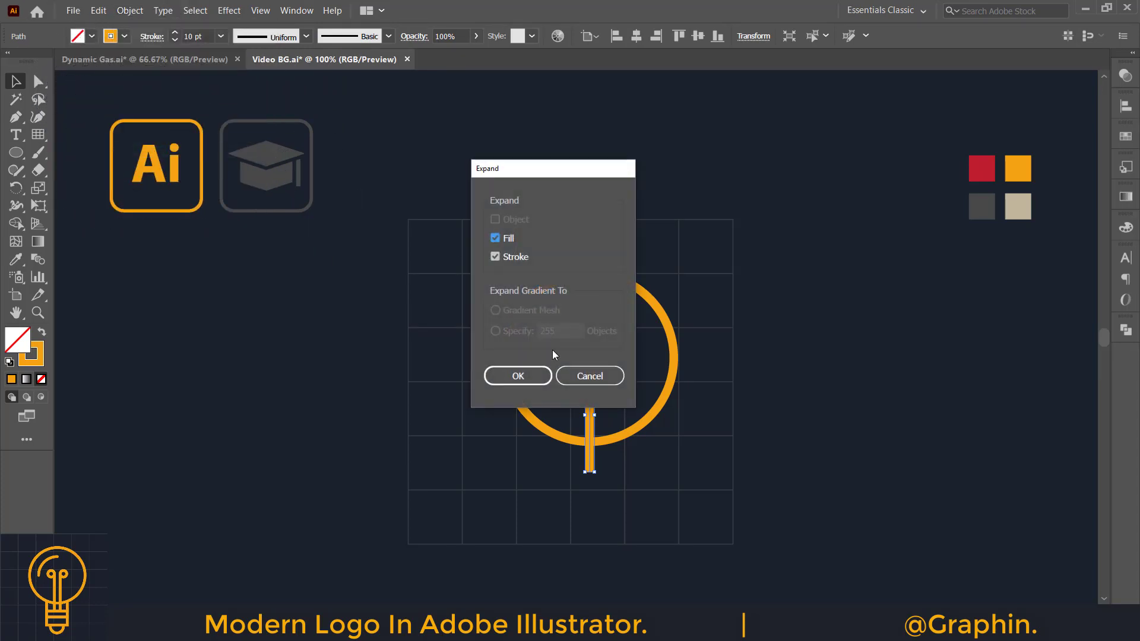
{"action": "left_click", "coordinate": [541, 378]}
{"action": "left_click", "coordinate": [596, 395]}
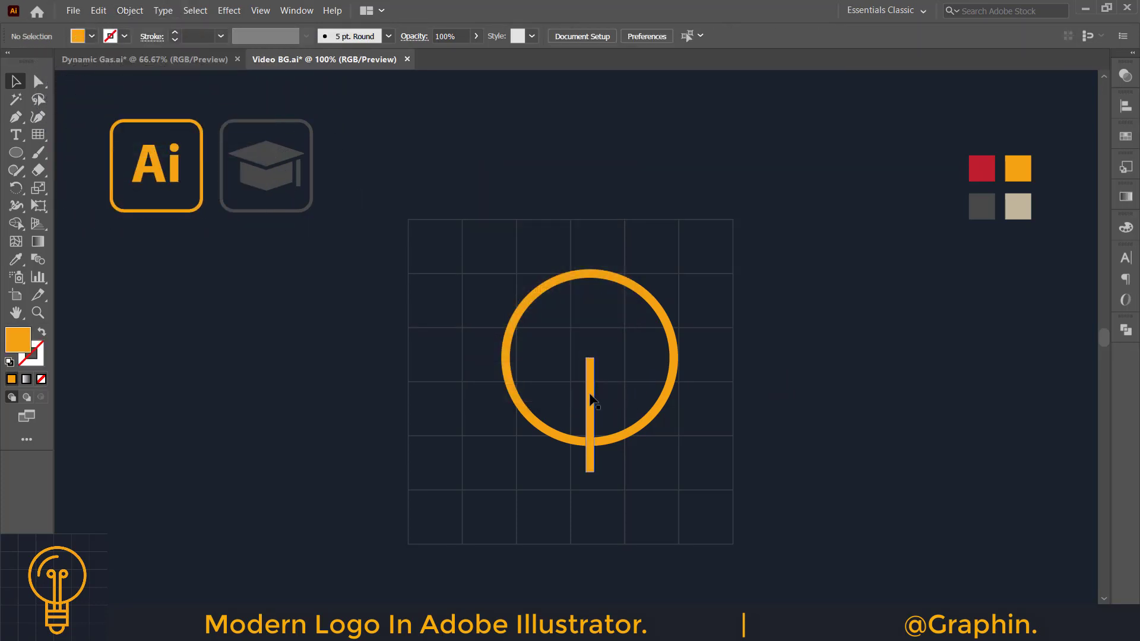
Step: Move the bar out to the left of the grid, duplicate it alongside, and shift the pair slightly closer to the grid
{"action": "left_click_drag", "start_coordinate": [591, 398], "coordinate": [225, 398]}
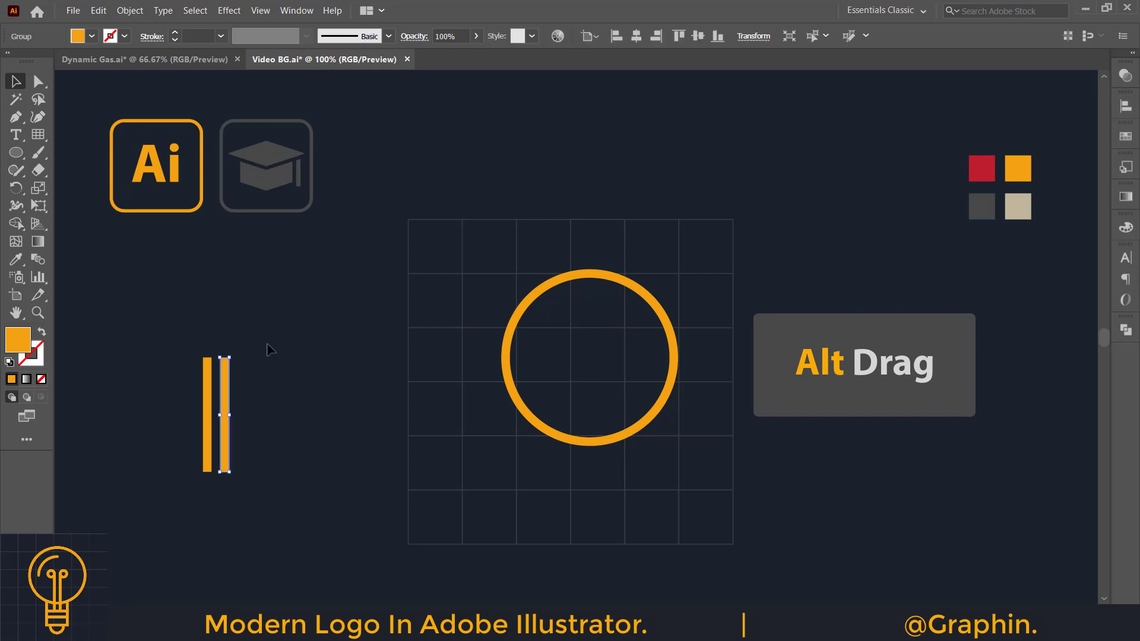
{"action": "left_click_drag", "start_coordinate": [264, 327], "coordinate": [184, 509]}
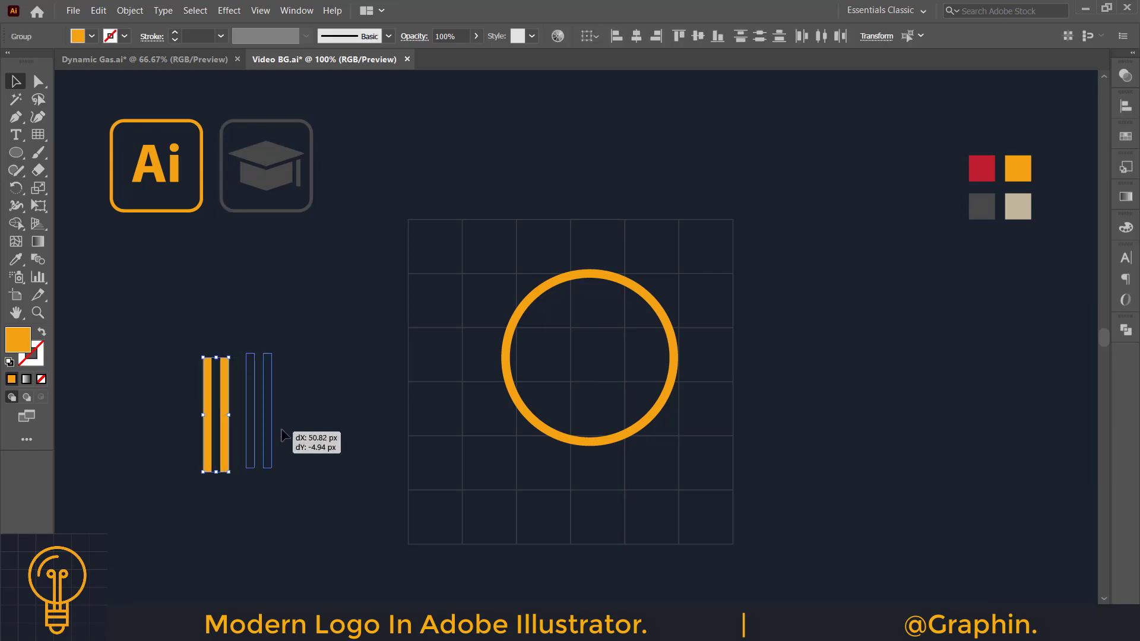
{"action": "left_click_drag", "start_coordinate": [316, 418], "coordinate": [315, 418]}
{"action": "left_click", "coordinate": [387, 329]}
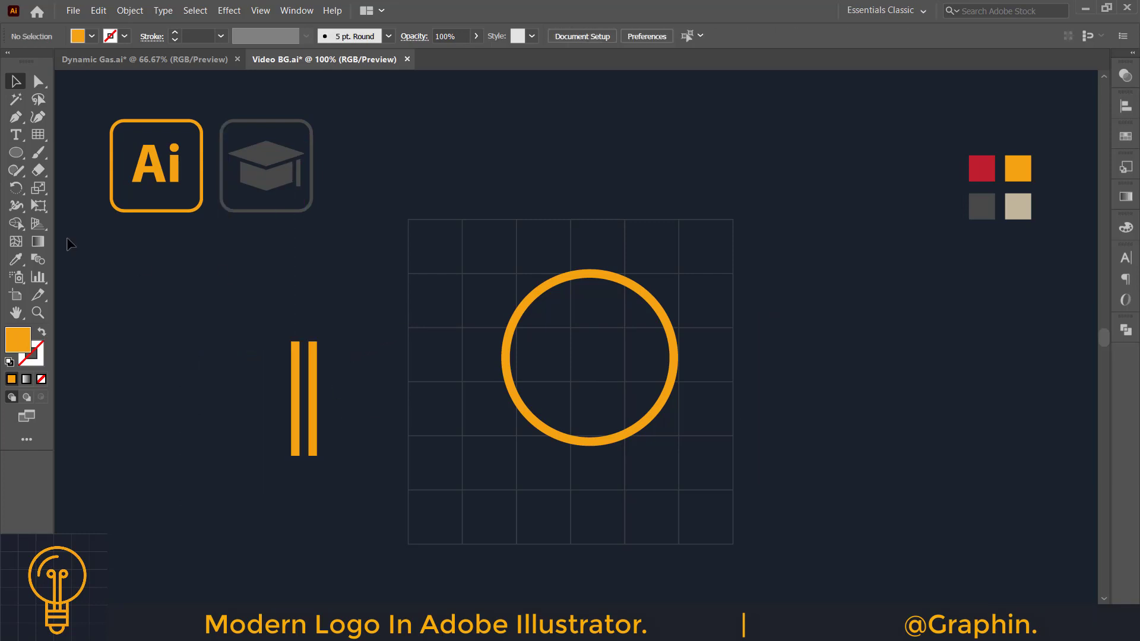
Step: Draw a small circle about 35 px wide against the upper end of the left bar
{"action": "left_click", "coordinate": [21, 153]}
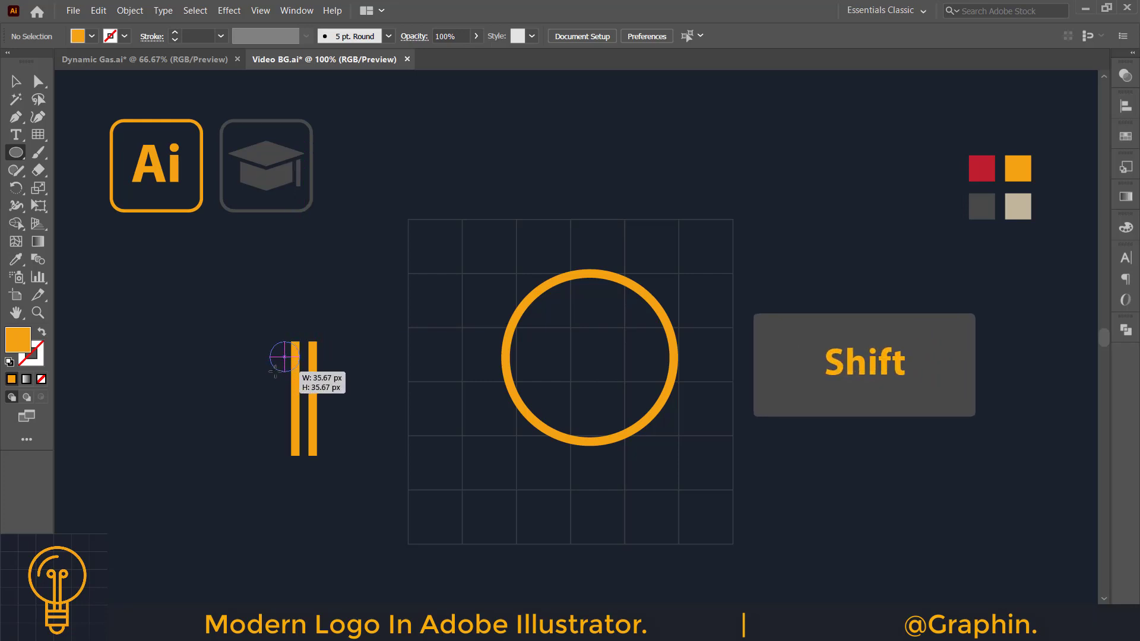
{"action": "left_click_drag", "start_coordinate": [277, 368], "coordinate": [277, 368]}
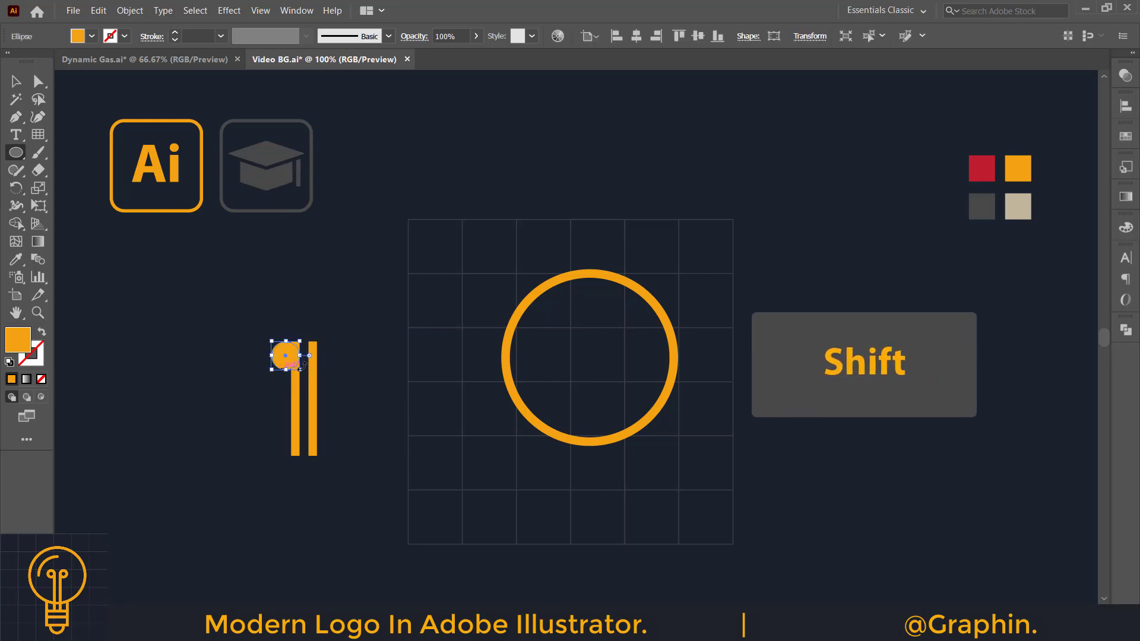
{"action": "left_click", "coordinate": [230, 293]}
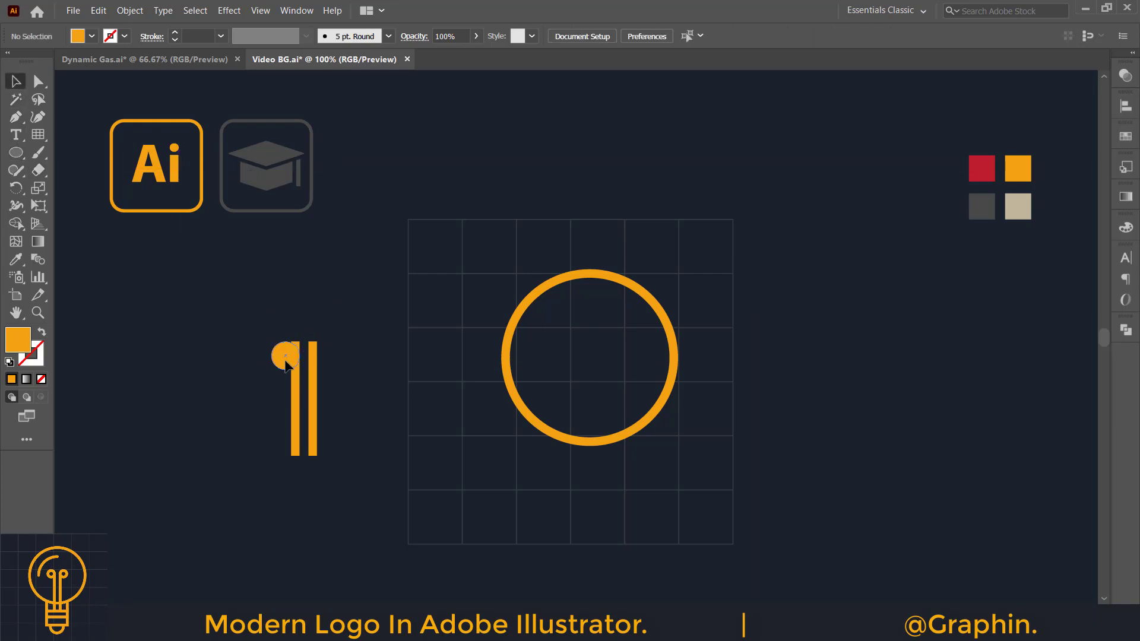
Step: Swap the small circle's orange fill to its stroke so it has only an outline
{"action": "left_click", "coordinate": [285, 360]}
{"action": "left_click", "coordinate": [41, 336]}
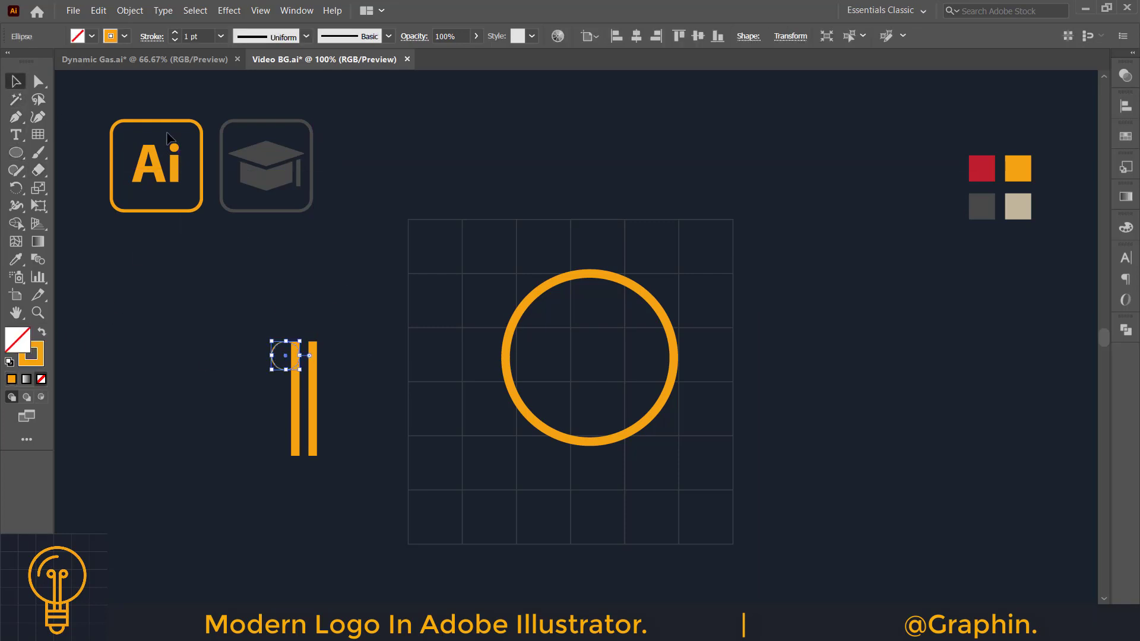
{"action": "left_click", "coordinate": [157, 36]}
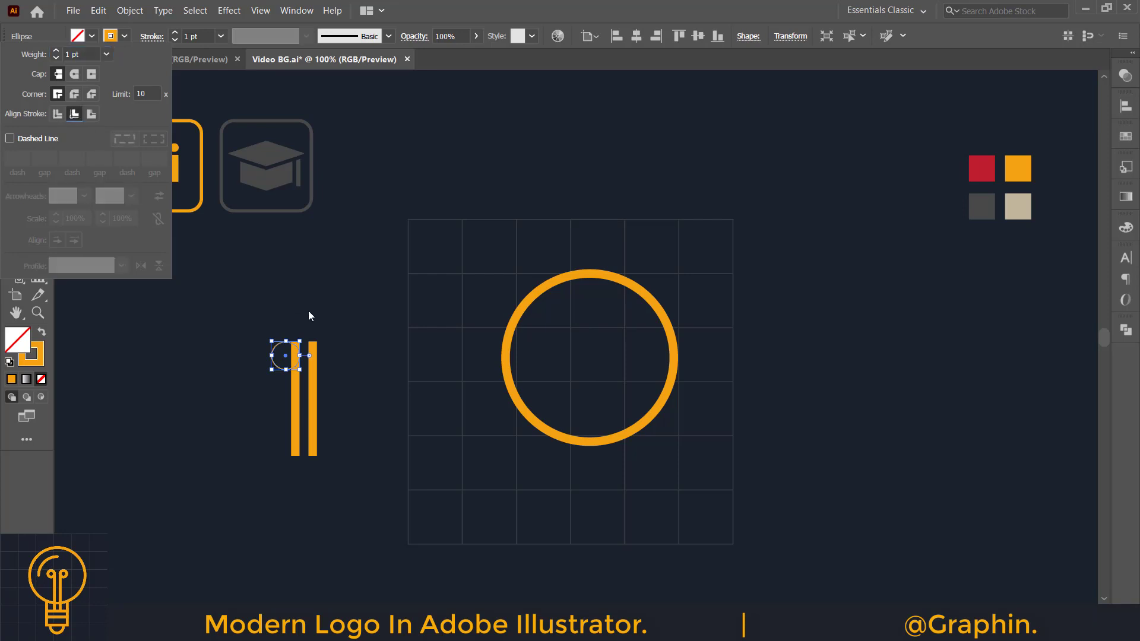
{"action": "left_click", "coordinate": [326, 287]}
{"action": "left_click", "coordinate": [326, 287]}
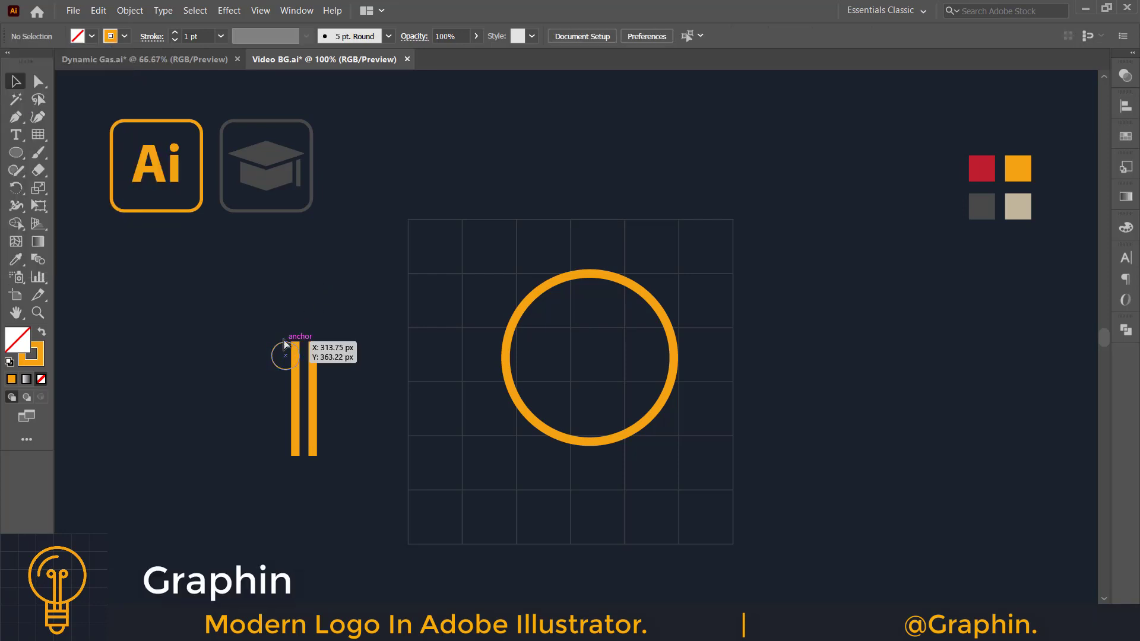
Step: Move the small circle straight up so its centre is level with the top of the left bar
{"action": "left_click_drag", "start_coordinate": [284, 343], "coordinate": [284, 328]}
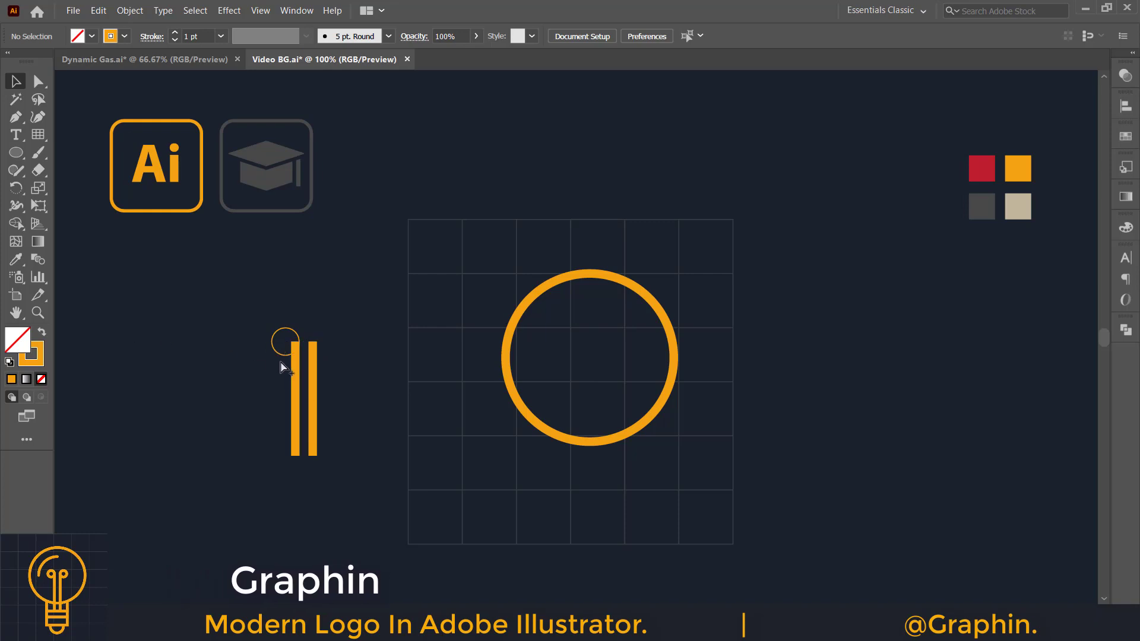
{"action": "scroll", "coordinate": [284, 349], "scroll_direction": "up", "scroll_amount": 1}
{"action": "scroll", "coordinate": [284, 349], "scroll_direction": "up", "scroll_amount": 1}
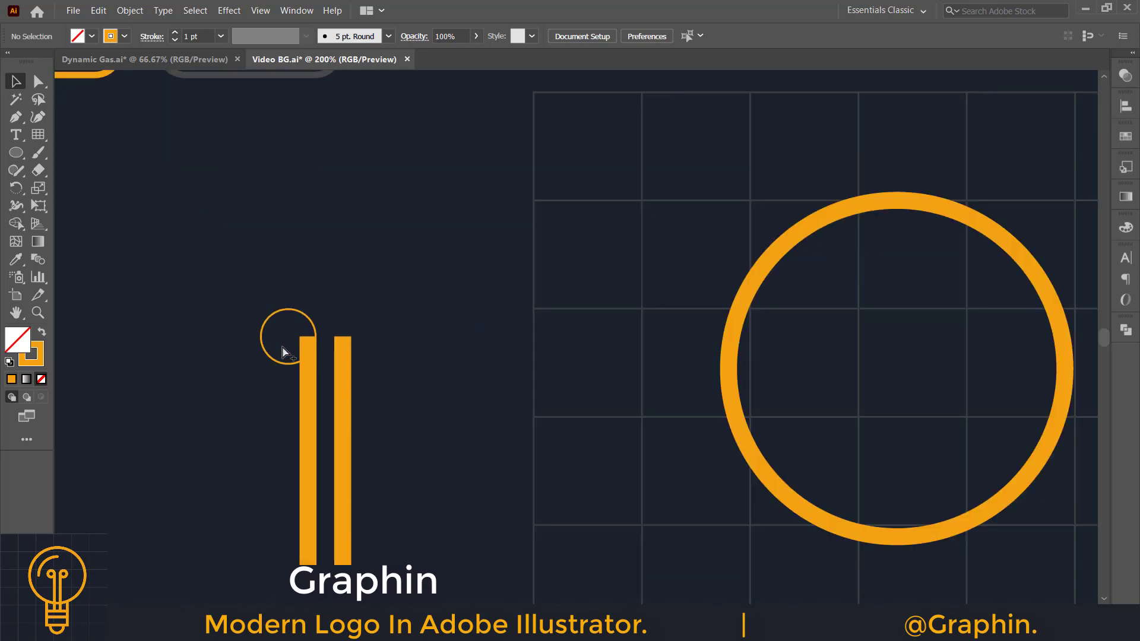
Step: Add a smaller concentric copy of the small circle, scaled about its centre until its edge meets the left bar's outer side
{"action": "scroll", "coordinate": [303, 344], "scroll_direction": "up", "scroll_amount": 2}
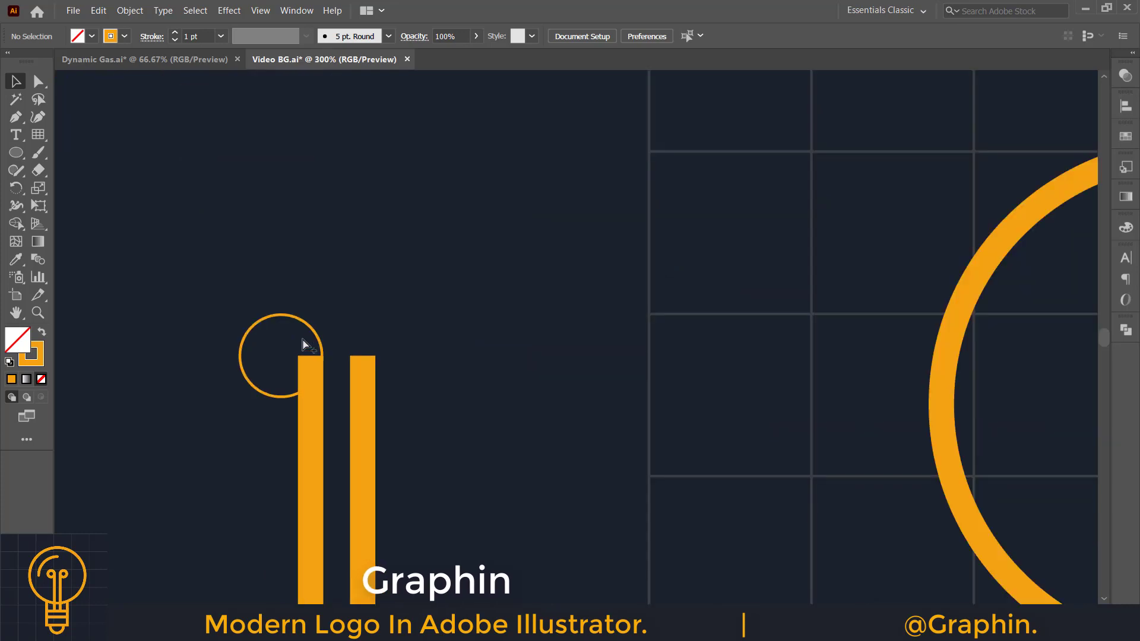
{"action": "left_click", "coordinate": [335, 343]}
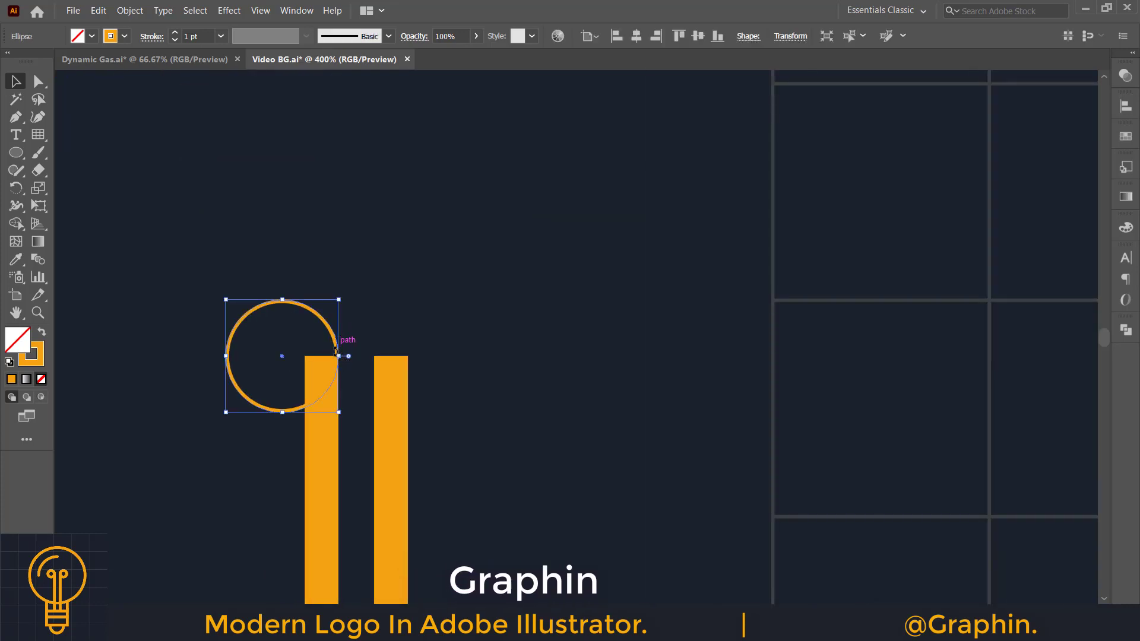
{"action": "left_click", "coordinate": [284, 360]}
{"action": "left_click", "coordinate": [281, 356]}
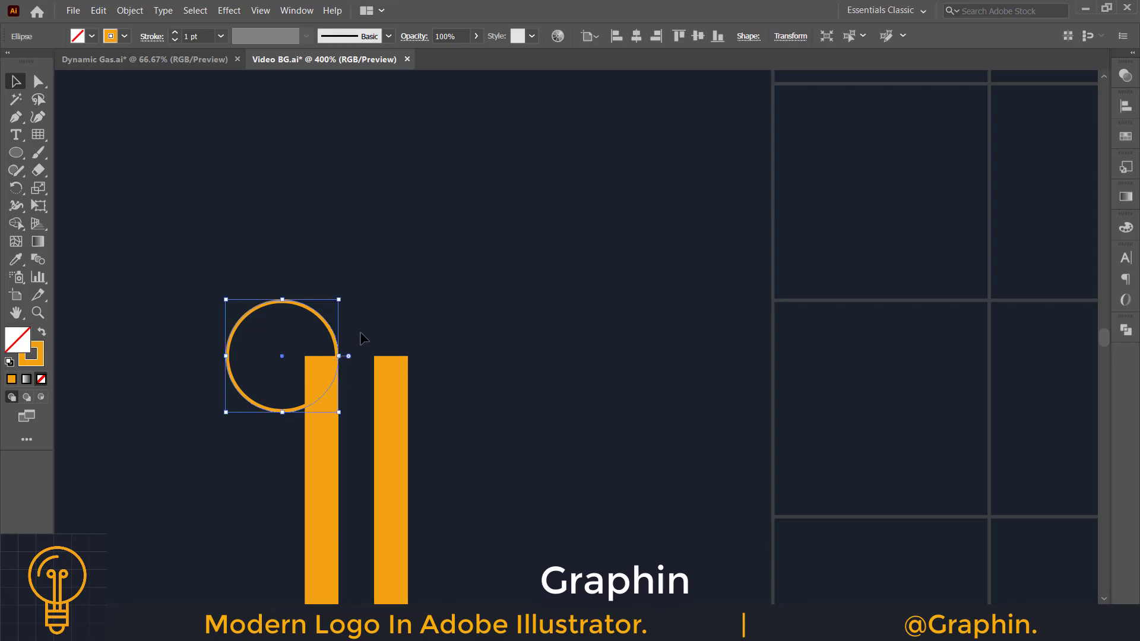
{"action": "left_click", "coordinate": [294, 352]}
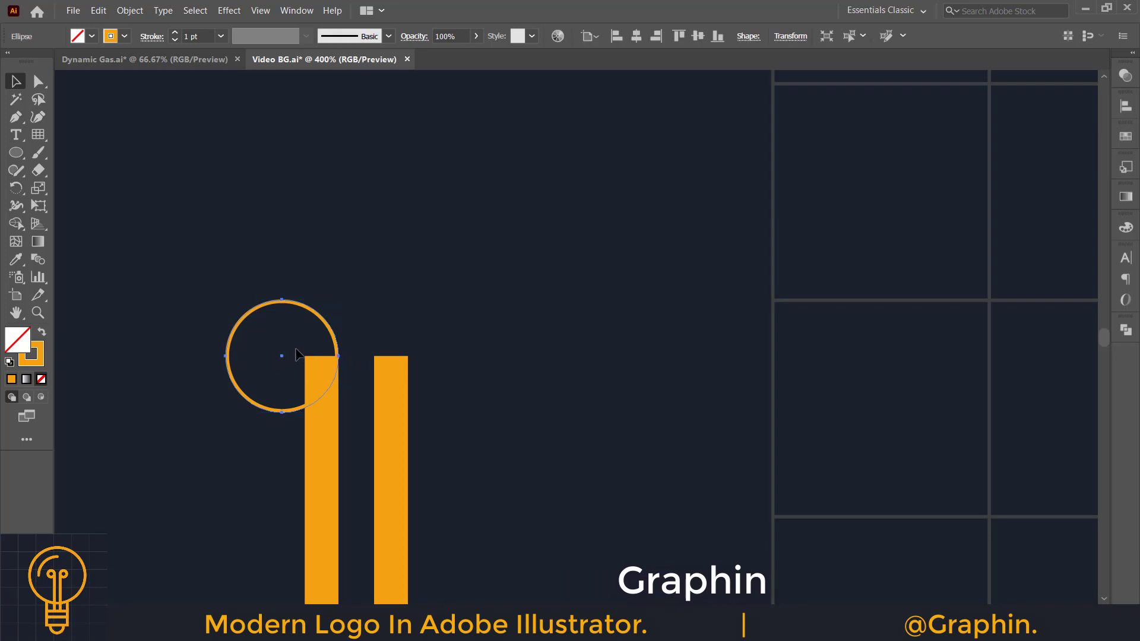
{"action": "left_click", "coordinate": [339, 353]}
{"action": "left_click_drag", "start_coordinate": [338, 301], "coordinate": [303, 335]}
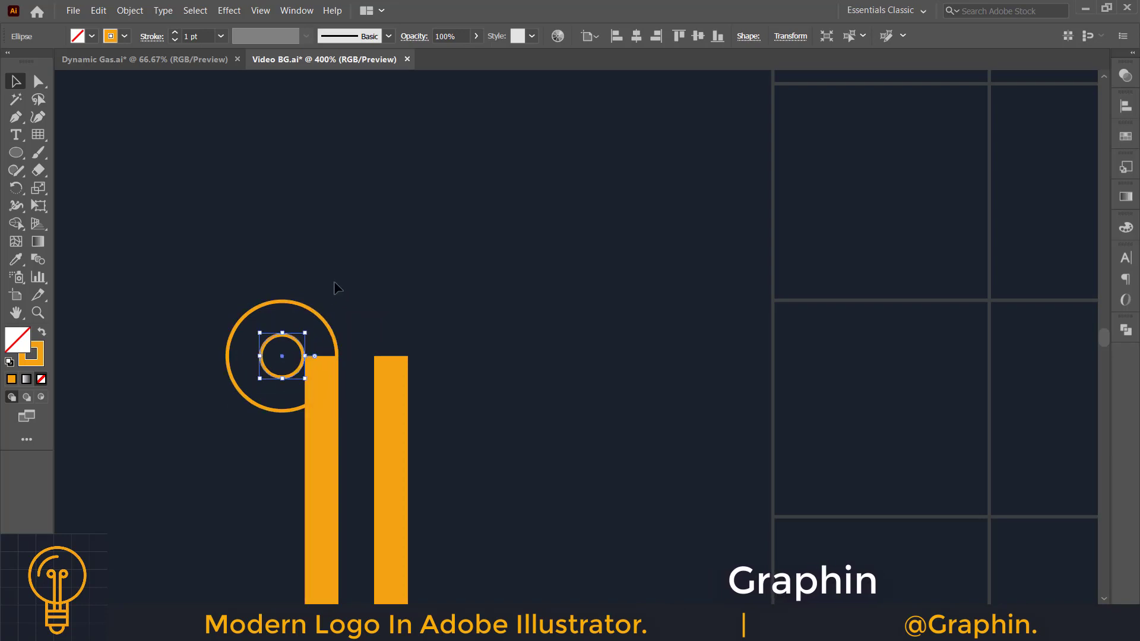
Step: Use the Shape Builder on both circles and the left bar to merge the bar's overlap into the area between the circles
{"action": "left_click_drag", "start_coordinate": [221, 285], "coordinate": [362, 423]}
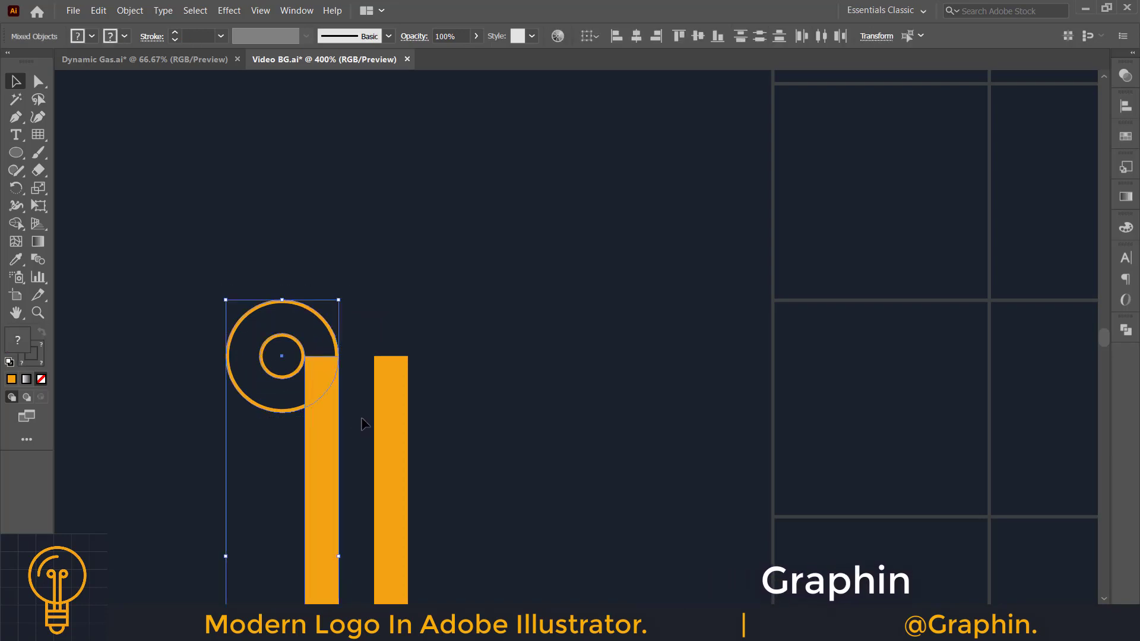
{"action": "left_click", "coordinate": [16, 223]}
{"action": "left_click_drag", "start_coordinate": [319, 373], "coordinate": [279, 388]}
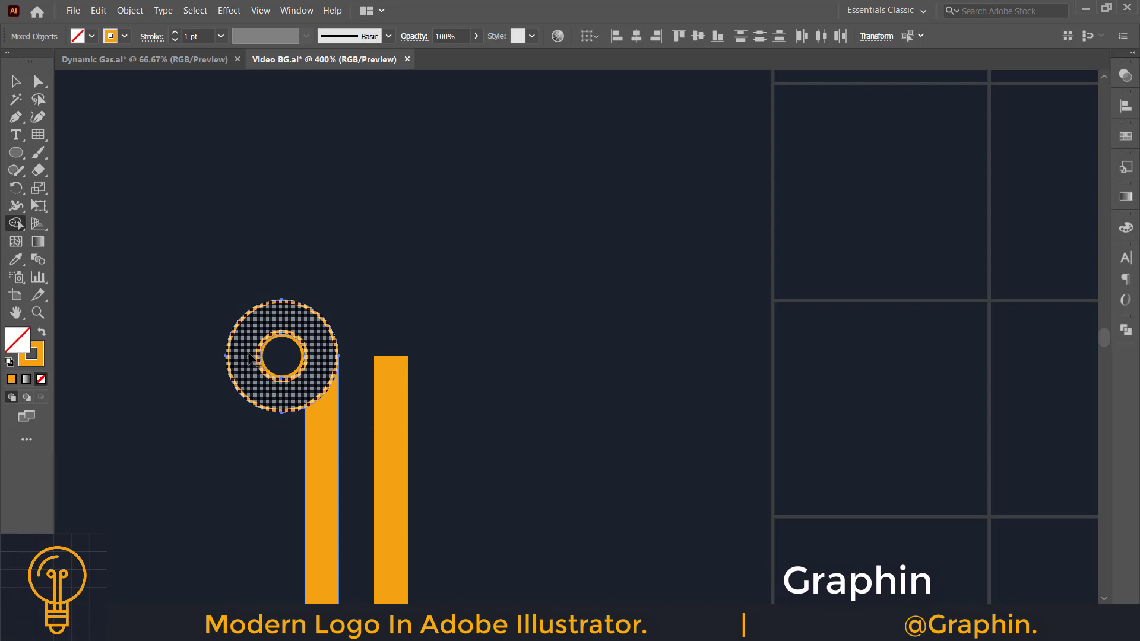
{"action": "left_click", "coordinate": [286, 351]}
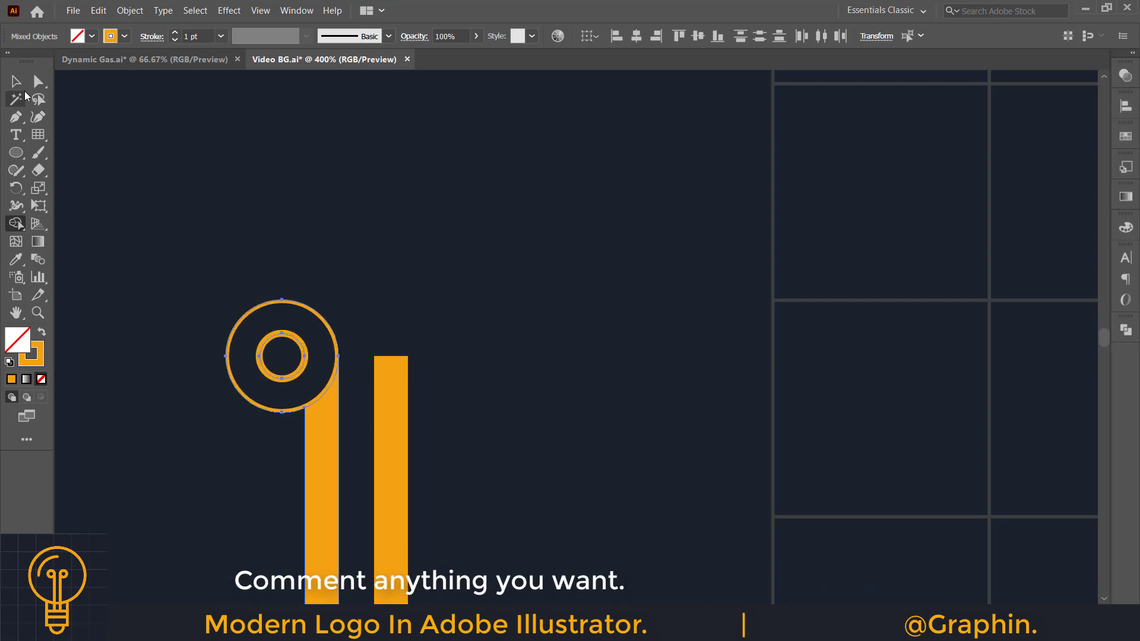
Step: Swap the merged circles' orange stroke to a fill and delete the inner disc to leave a solid ring with a hole
{"action": "left_click", "coordinate": [16, 82]}
{"action": "left_click", "coordinate": [235, 274]}
{"action": "left_click_drag", "start_coordinate": [273, 328], "coordinate": [306, 327]}
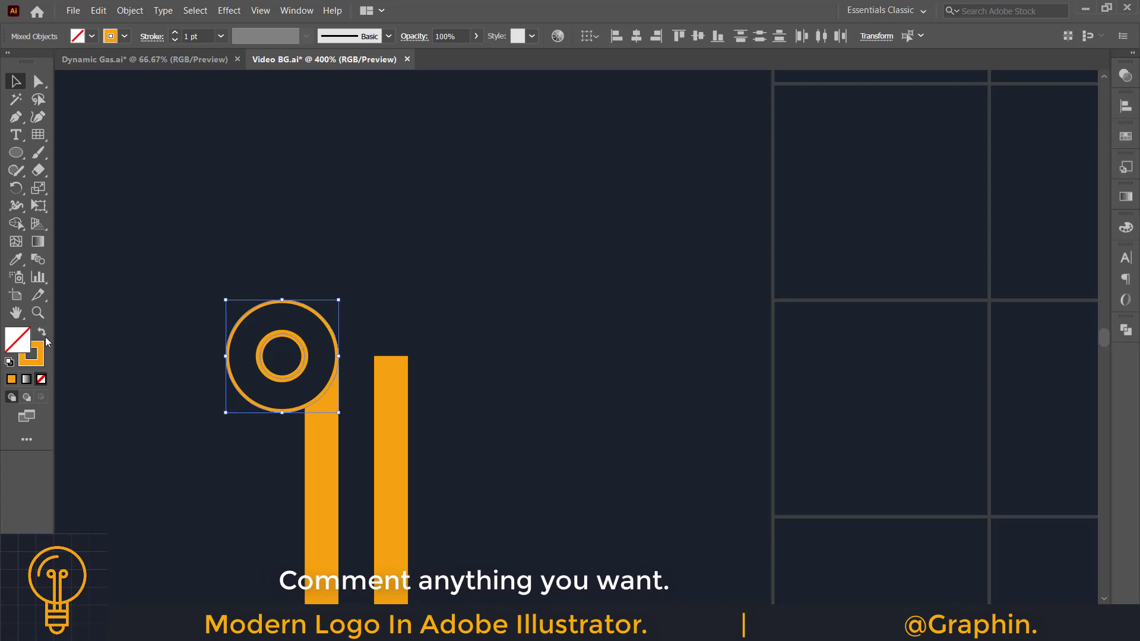
{"action": "left_click", "coordinate": [43, 334]}
{"action": "double_click", "coordinate": [280, 344]}
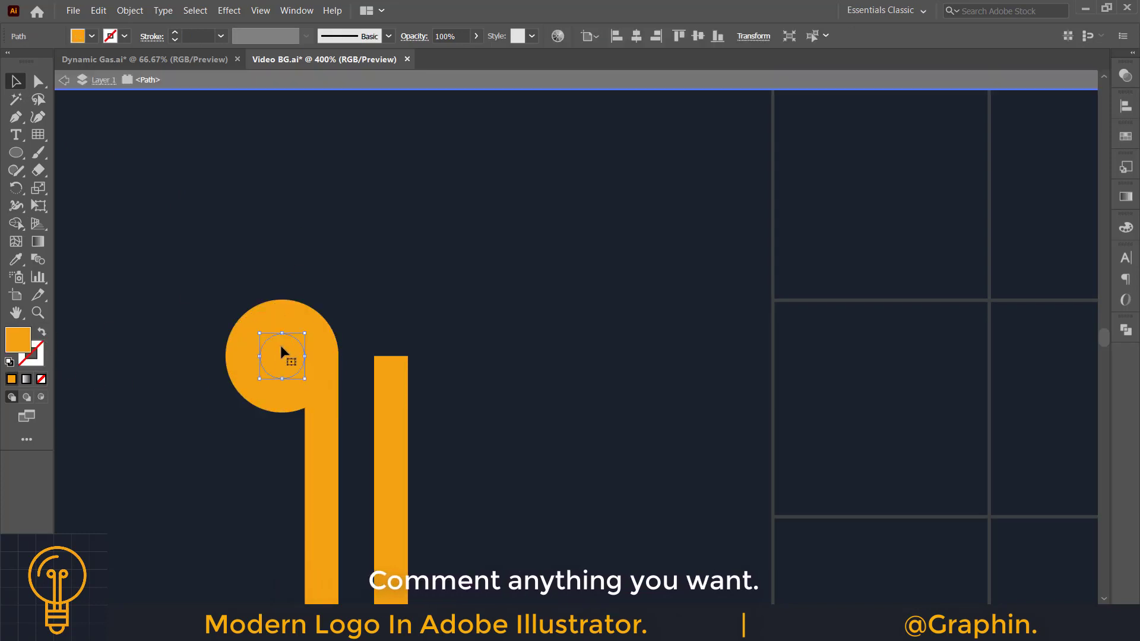
{"action": "key", "text": "Delete"}
{"action": "double_click", "coordinate": [308, 252]}
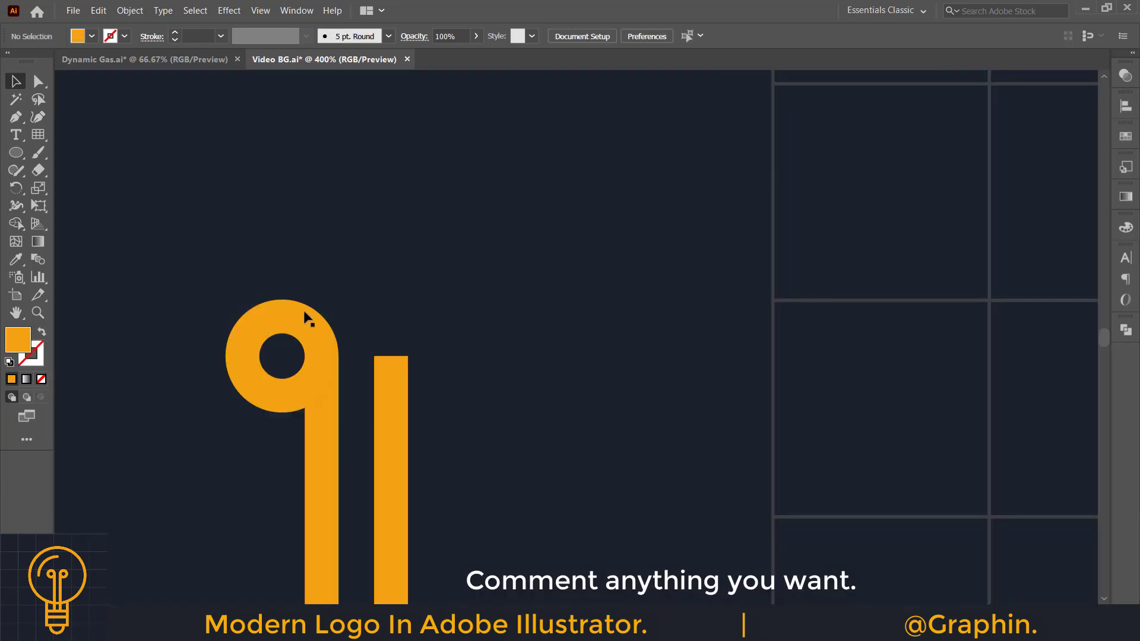
Step: Duplicate the small ring beside the right bar and align its left edge with that bar's left edge
{"action": "left_click_drag", "start_coordinate": [305, 316], "coordinate": [485, 316]}
{"action": "left_click_drag", "start_coordinate": [385, 270], "coordinate": [490, 397]}
{"action": "left_click", "coordinate": [386, 405]}
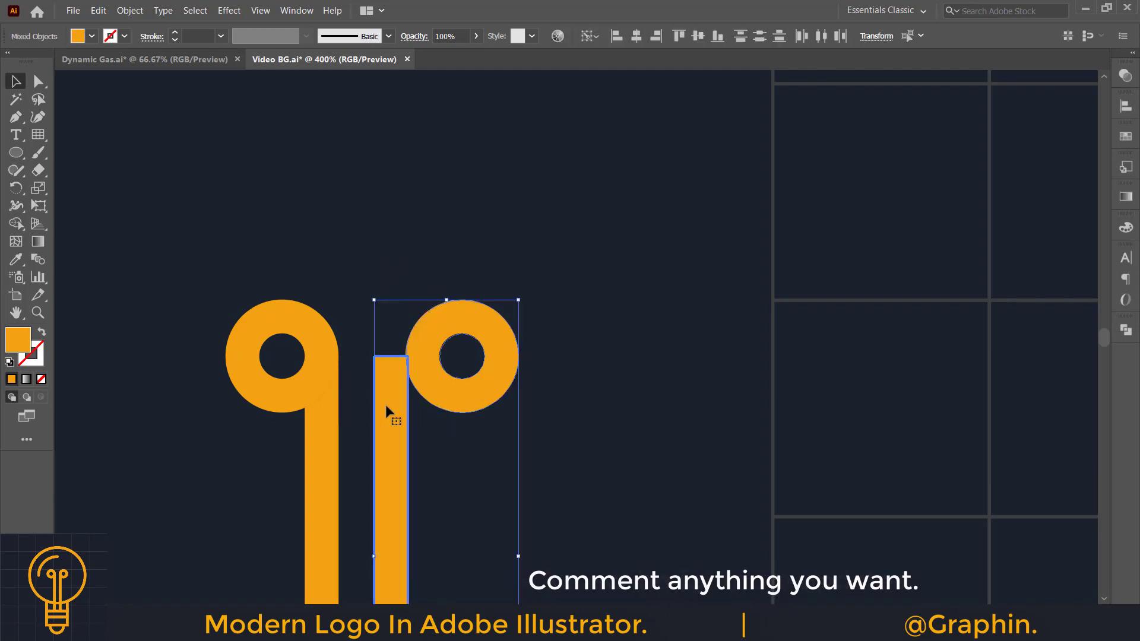
{"action": "left_click", "coordinate": [610, 37]}
{"action": "left_click", "coordinate": [354, 252]}
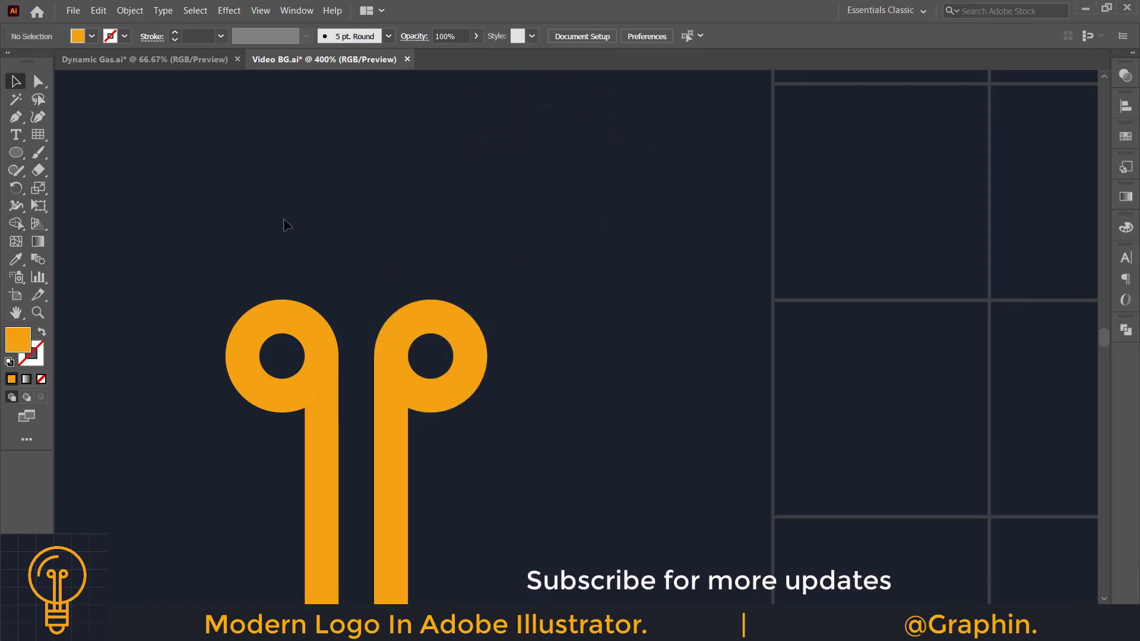
Step: Select both bars with their small rings and group them as one filament
{"action": "key", "text": "ctrl+1"}
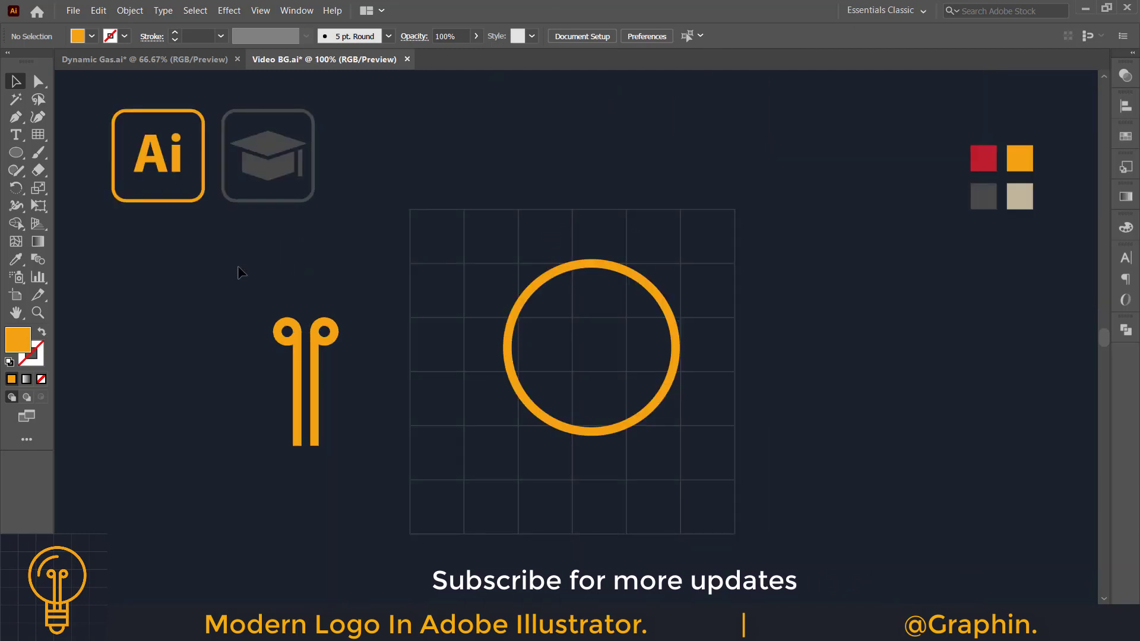
{"action": "left_click_drag", "start_coordinate": [243, 283], "coordinate": [357, 475]}
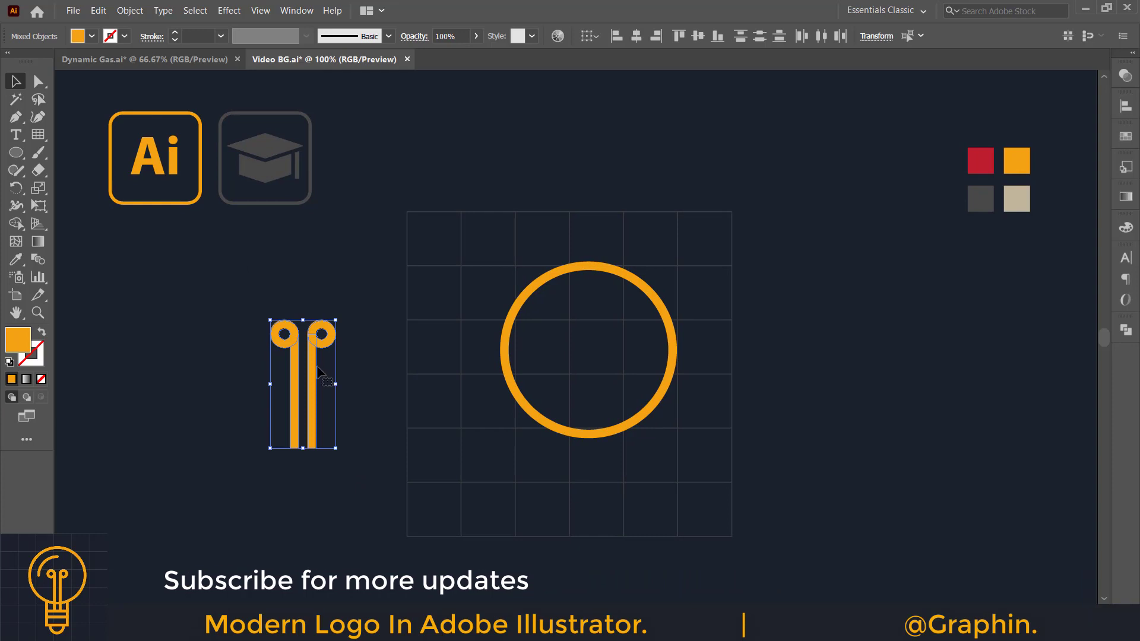
{"action": "right_click", "coordinate": [320, 368]}
{"action": "left_click", "coordinate": [368, 453]}
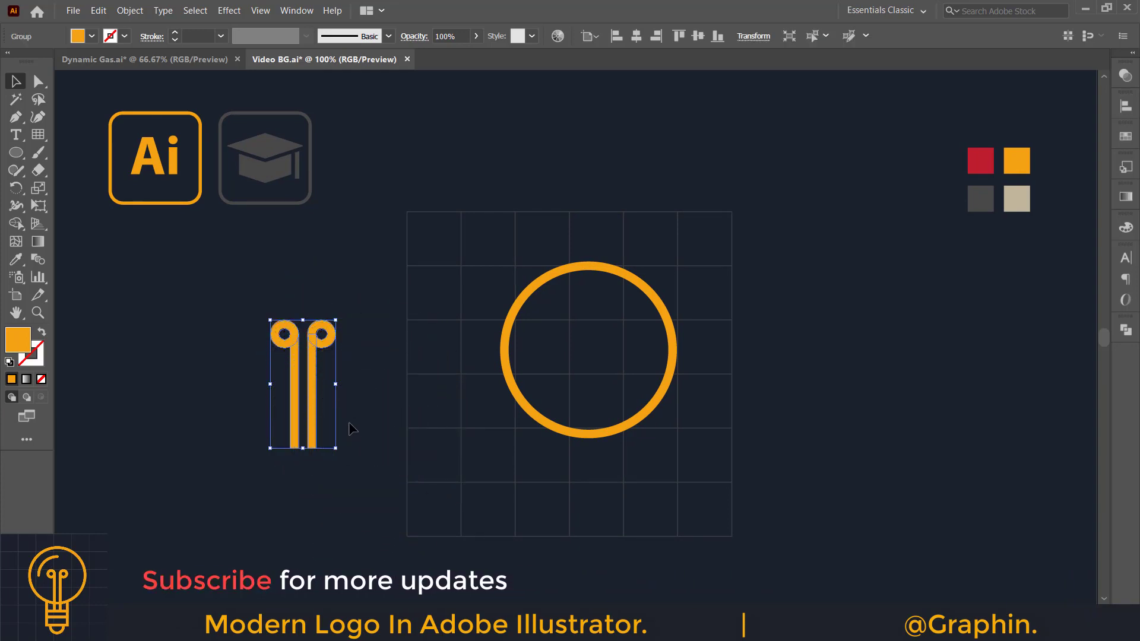
Step: Centre the filament group horizontally on the large ring, using the ring as the key object
{"action": "left_click", "coordinate": [665, 319]}
{"action": "key", "text": "ctrl+a"}
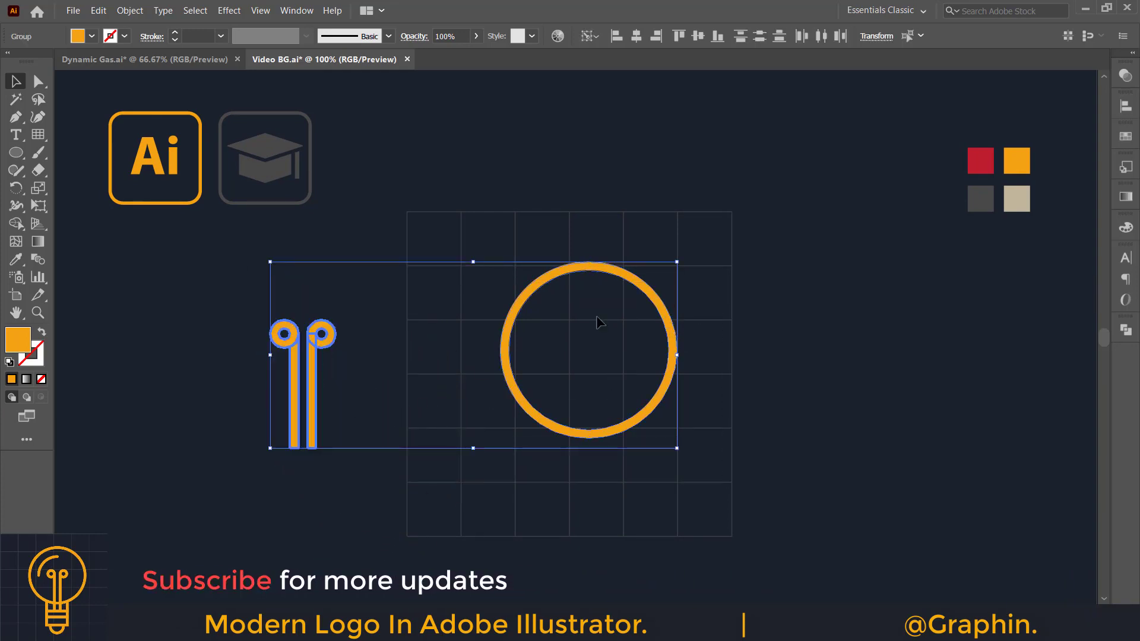
{"action": "left_click", "coordinate": [627, 282]}
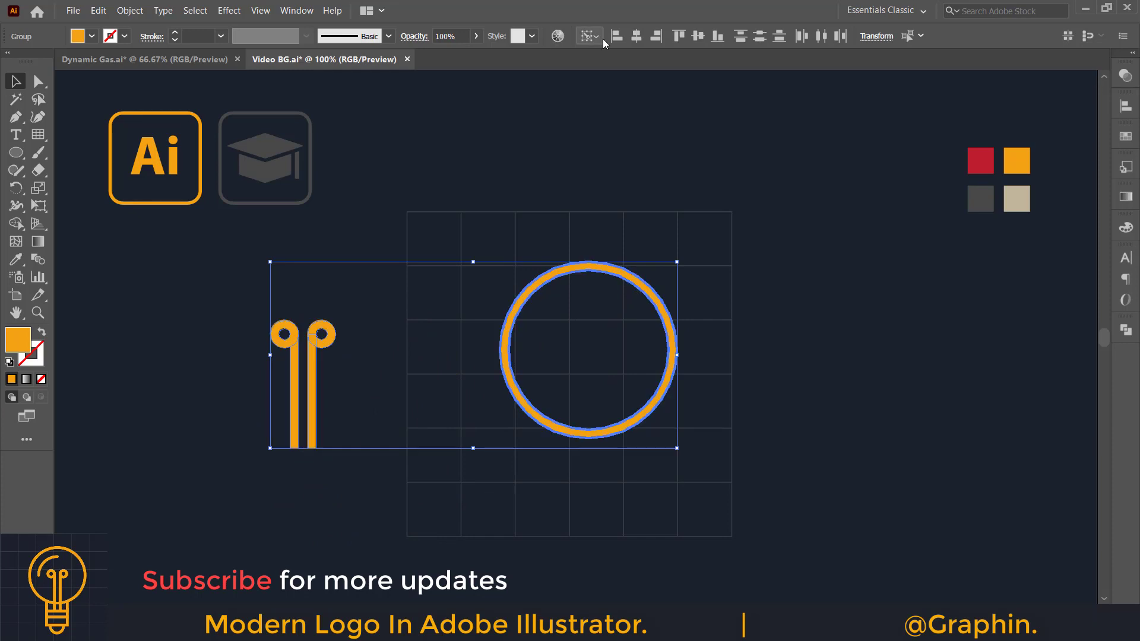
{"action": "left_click", "coordinate": [636, 37]}
{"action": "left_click", "coordinate": [772, 227]}
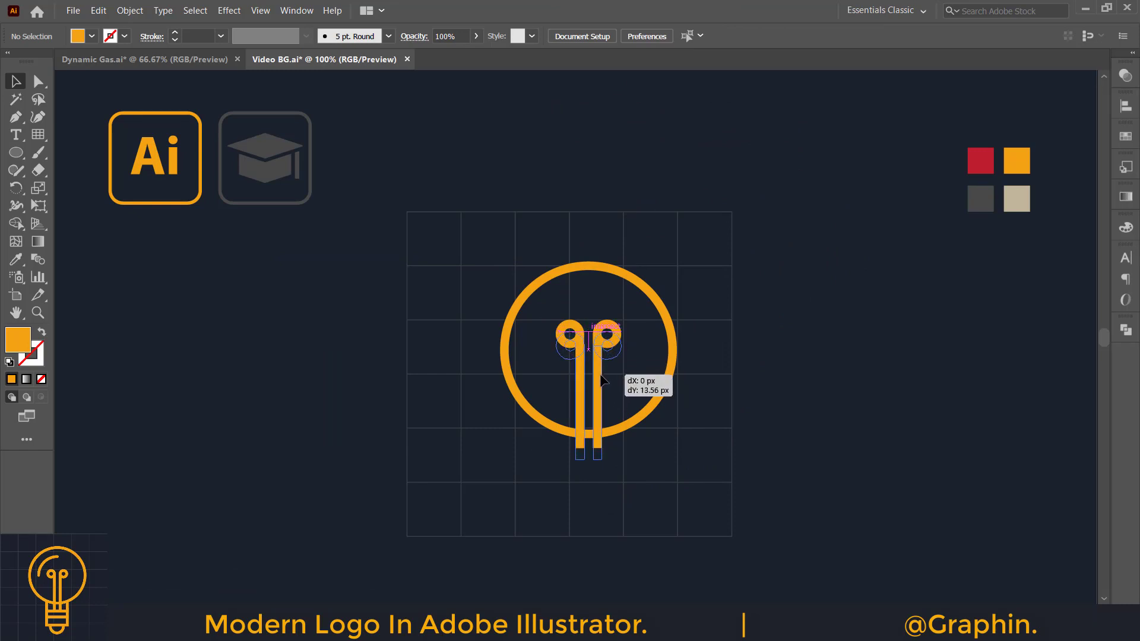
Step: Move the filament group straight down by about 14 px
{"action": "left_click_drag", "start_coordinate": [602, 380], "coordinate": [602, 381]}
{"action": "left_click", "coordinate": [611, 456]}
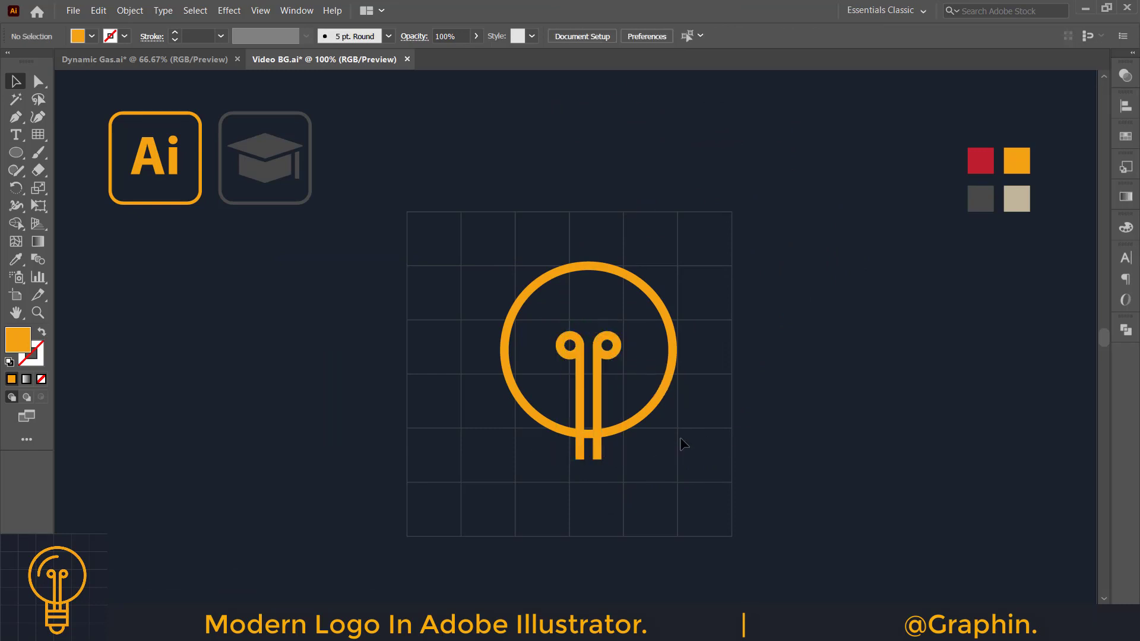
{"action": "left_click_drag", "start_coordinate": [781, 337], "coordinate": [785, 336]}
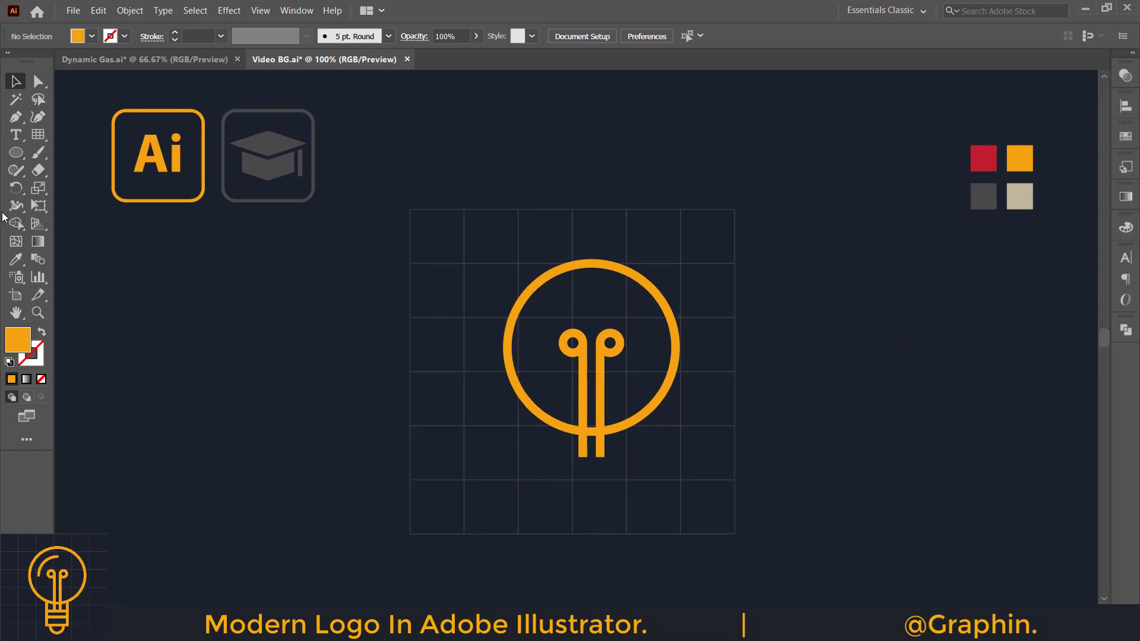
Step: Draw a rectangle just over 70 px wide and about 48 px high around the bars' lower ends, with a 10 pt orange outline and no fill
{"action": "left_click", "coordinate": [19, 158]}
{"action": "left_click", "coordinate": [57, 153]}
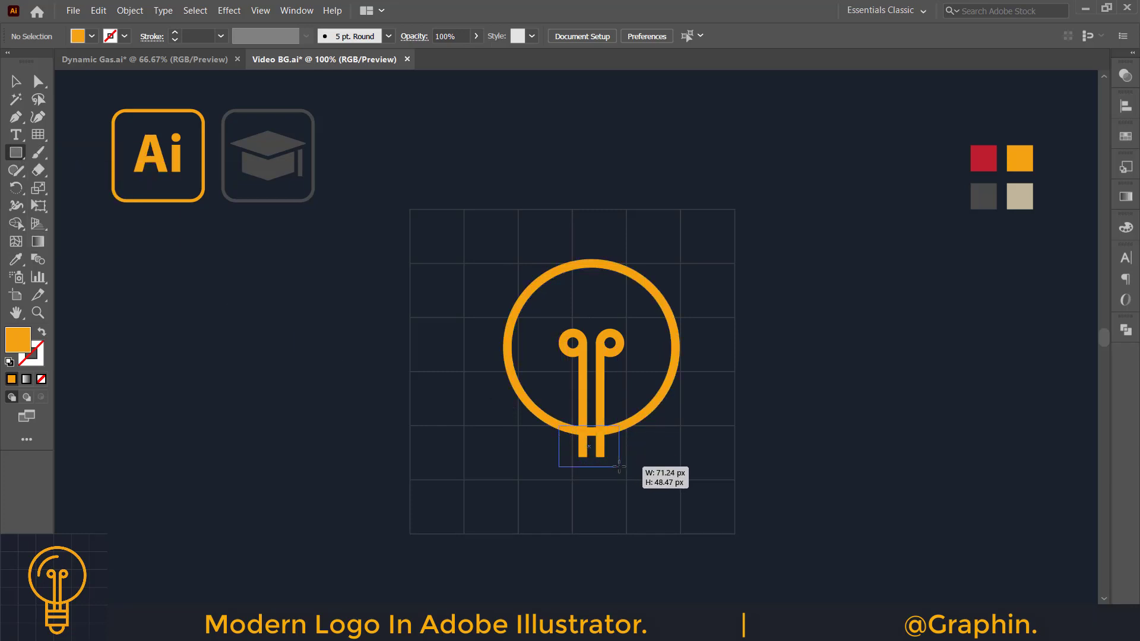
{"action": "left_click_drag", "start_coordinate": [621, 465], "coordinate": [623, 468]}
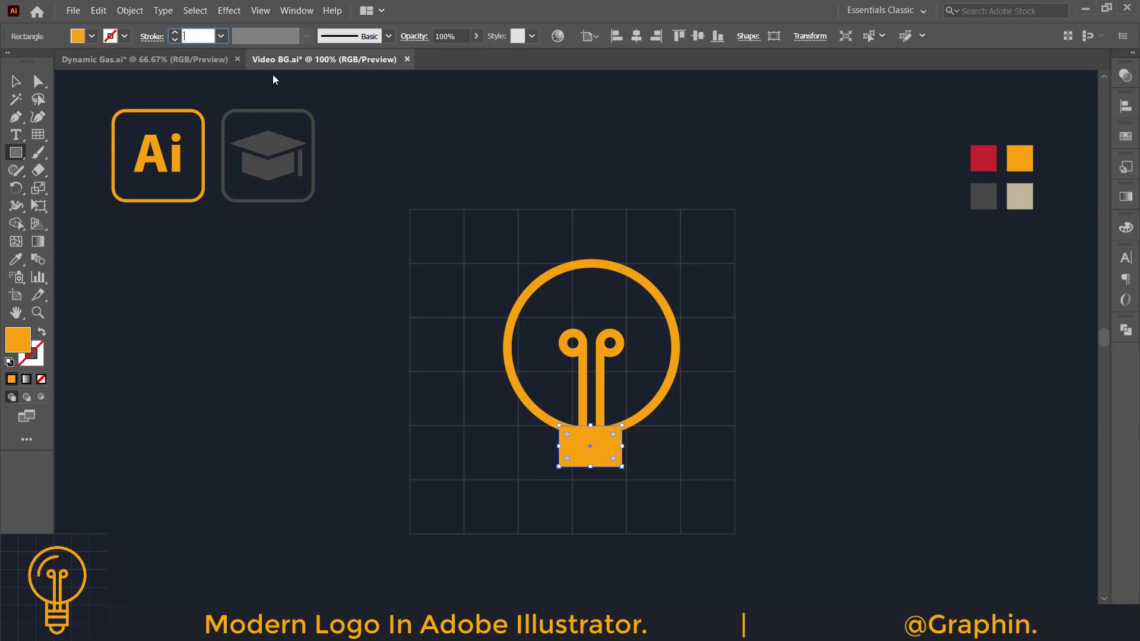
{"action": "type", "text": "10"}
{"action": "key", "text": "Return"}
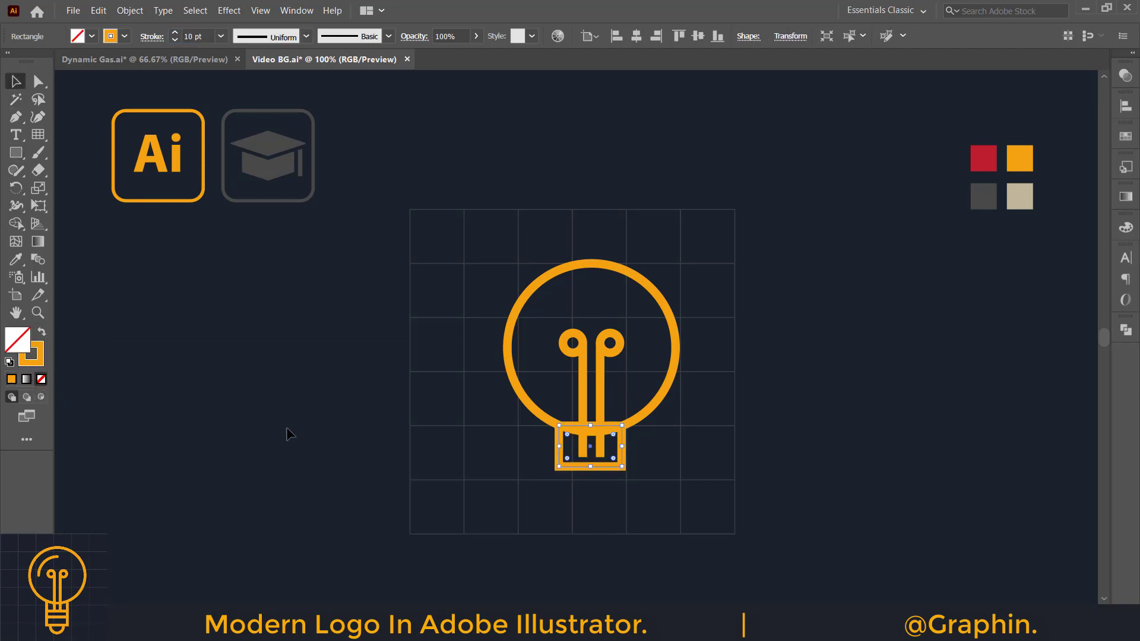
{"action": "left_click", "coordinate": [320, 425]}
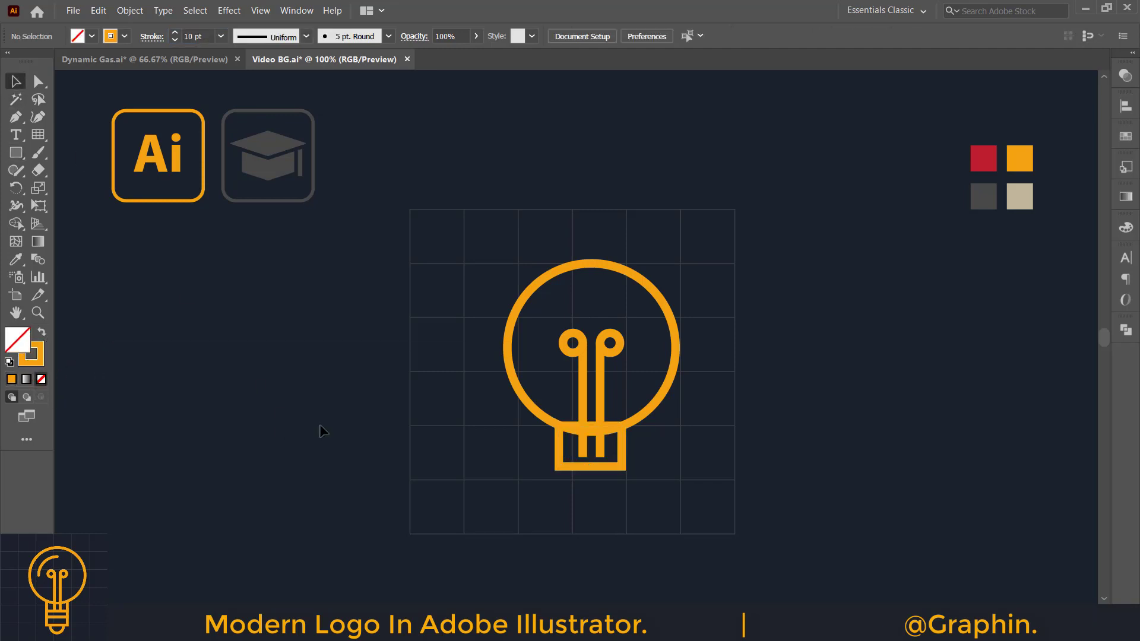
Step: Duplicate the outlined rectangle straight across to the empty area left of the bulb
{"action": "left_click", "coordinate": [622, 444]}
{"action": "left_click", "coordinate": [648, 447]}
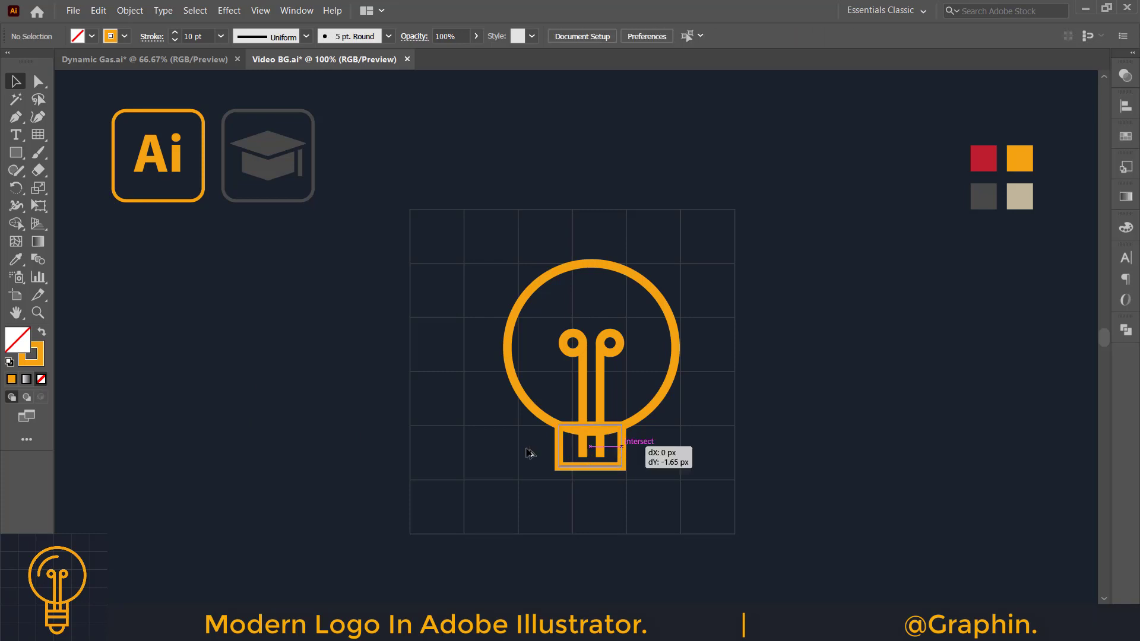
{"action": "left_click_drag", "start_coordinate": [530, 454], "coordinate": [396, 448]}
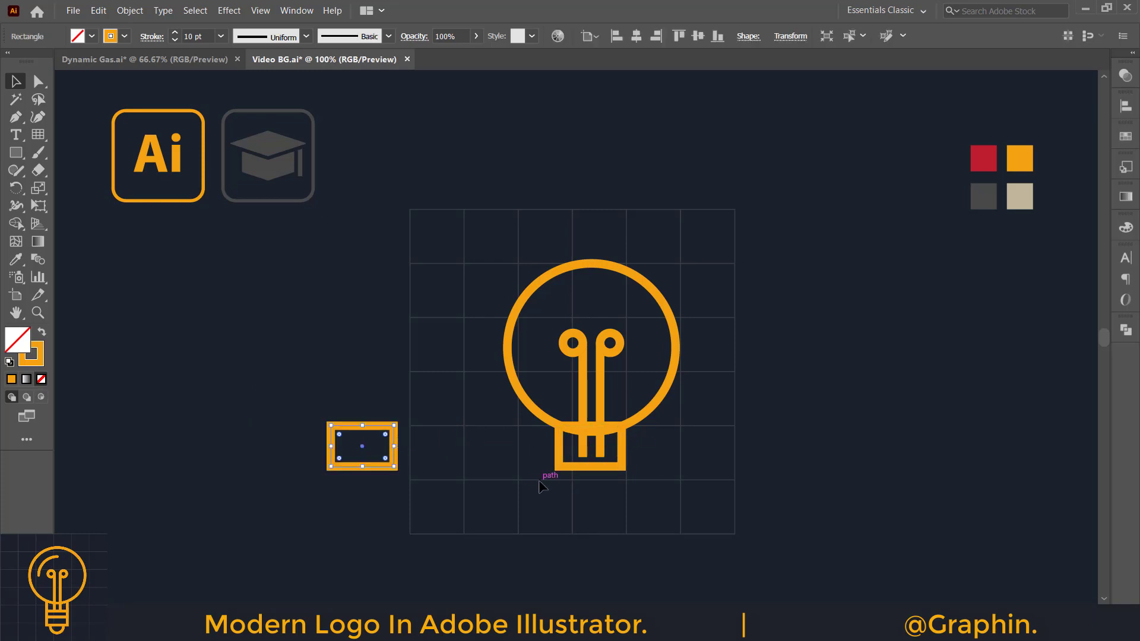
{"action": "left_click", "coordinate": [574, 479]}
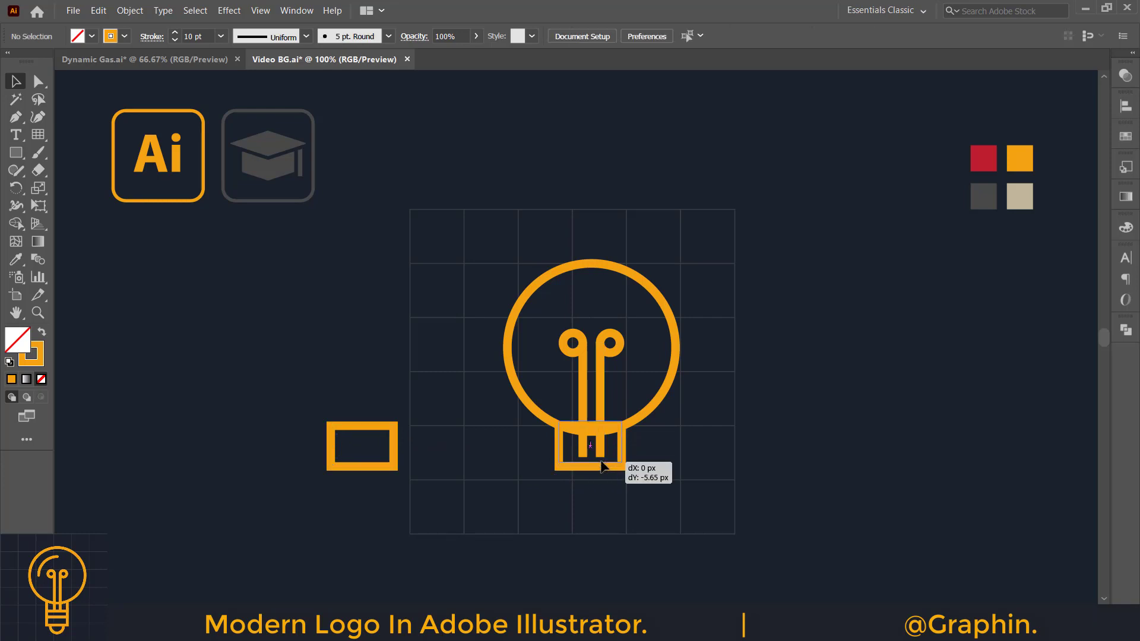
Step: Move the original rectangle straight up to the level of the bars' lower ends and expand its fill and stroke
{"action": "left_click_drag", "start_coordinate": [602, 464], "coordinate": [603, 454]}
{"action": "left_click", "coordinate": [667, 465]}
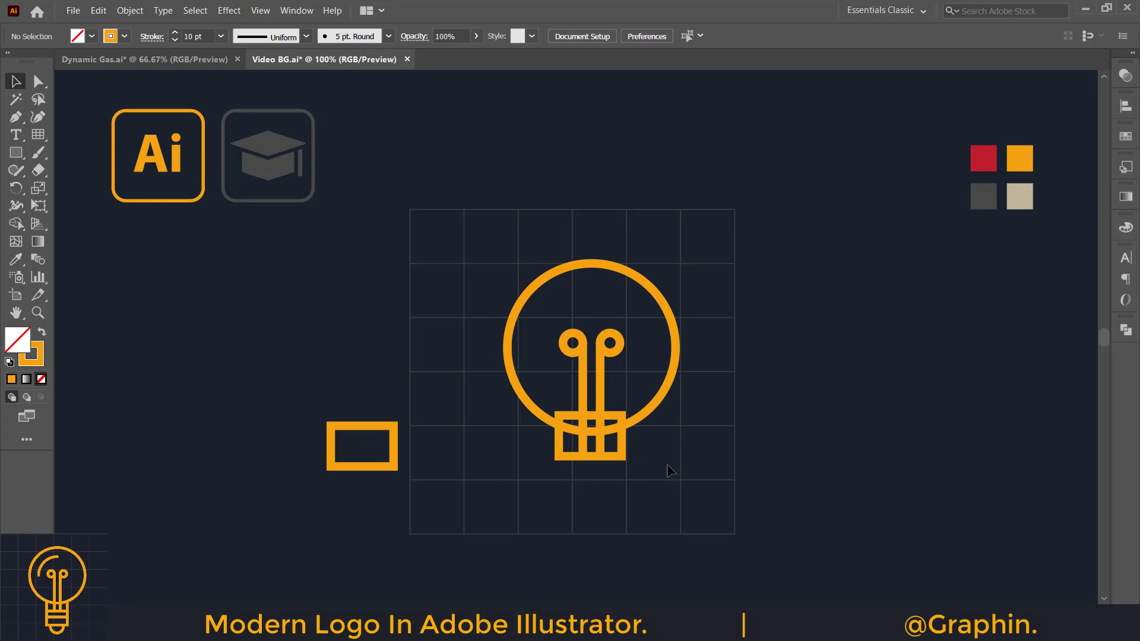
{"action": "left_click", "coordinate": [622, 444]}
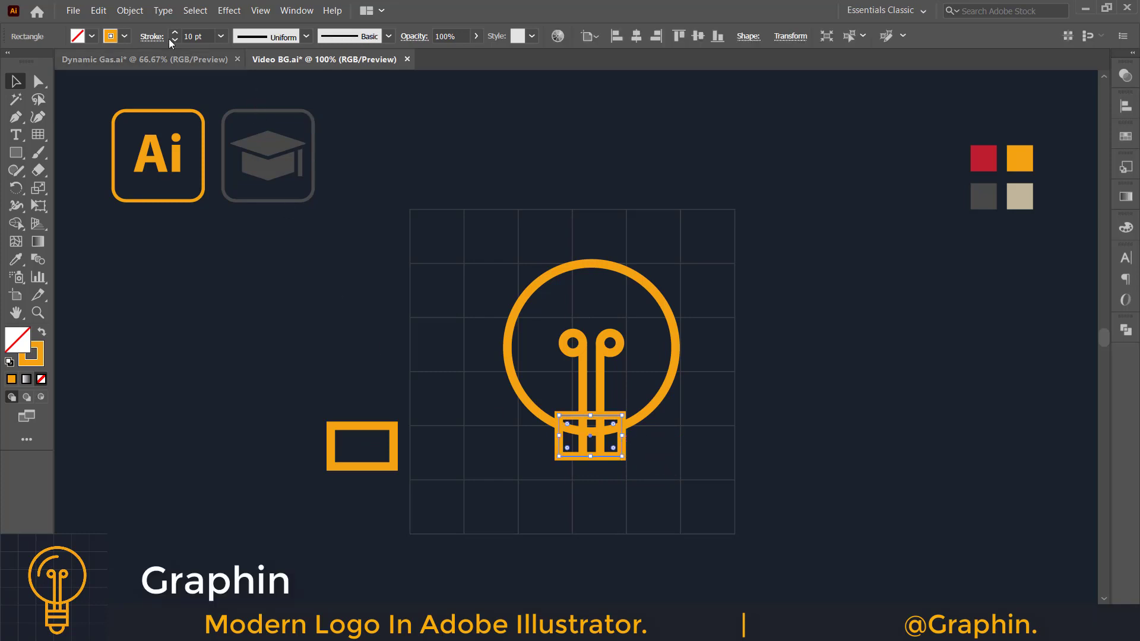
{"action": "left_click", "coordinate": [129, 11]}
{"action": "left_click", "coordinate": [159, 152]}
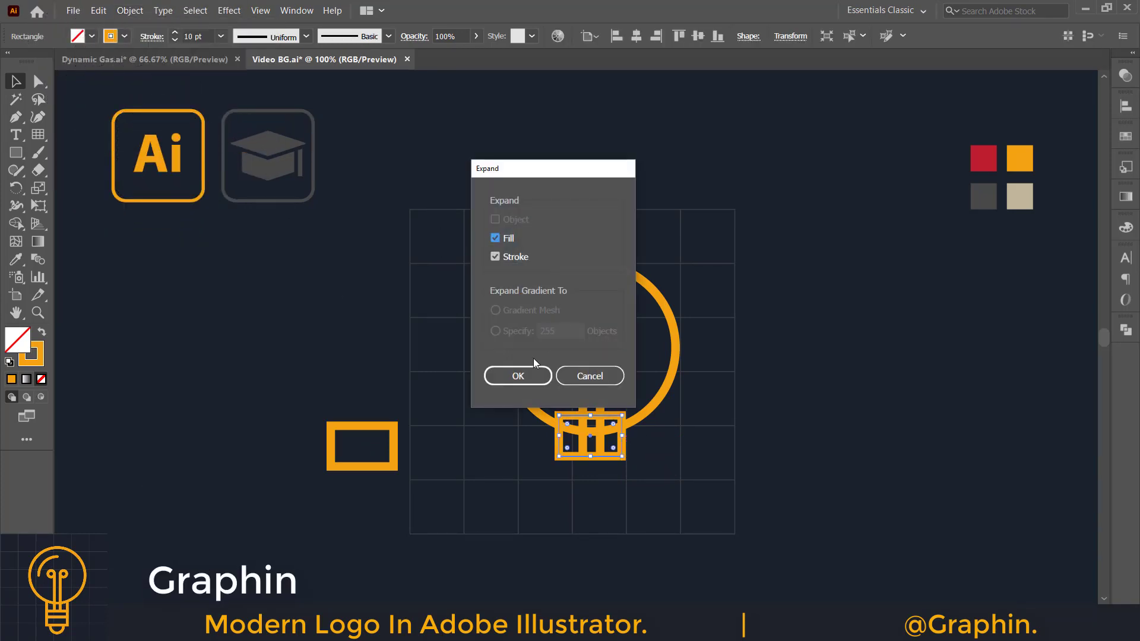
{"action": "left_click", "coordinate": [531, 373]}
{"action": "left_click", "coordinate": [646, 459]}
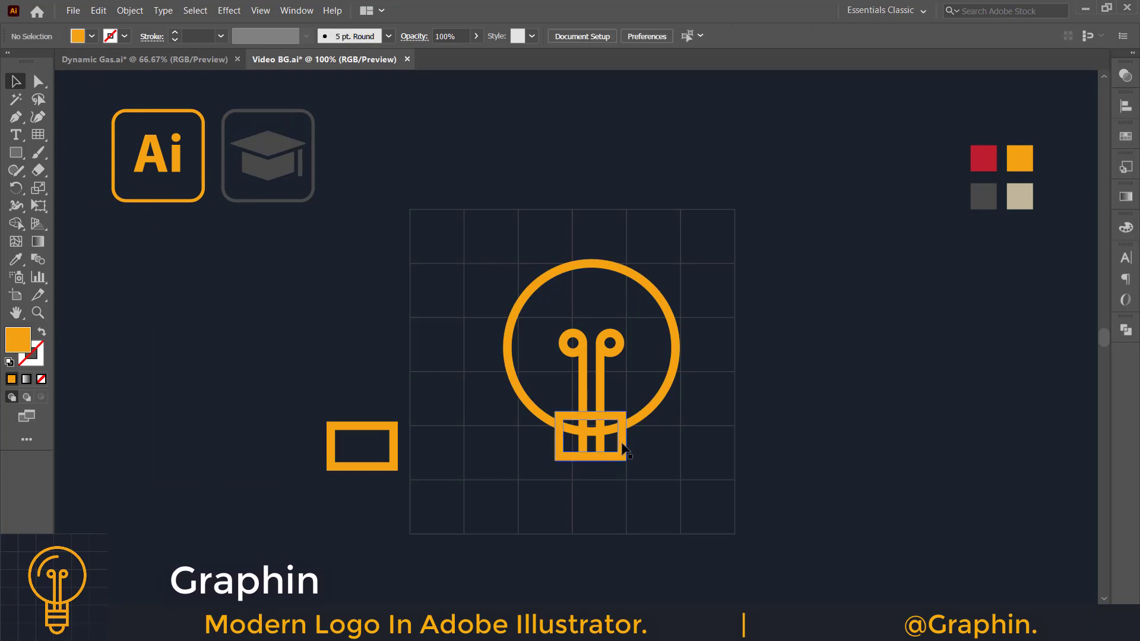
Step: Try the Shape Builder on the large ring and expanded rectangle, and remove the rectangle from the bulb's base
{"action": "left_click", "coordinate": [622, 444]}
{"action": "left_click", "coordinate": [636, 427], "text": "shift"}
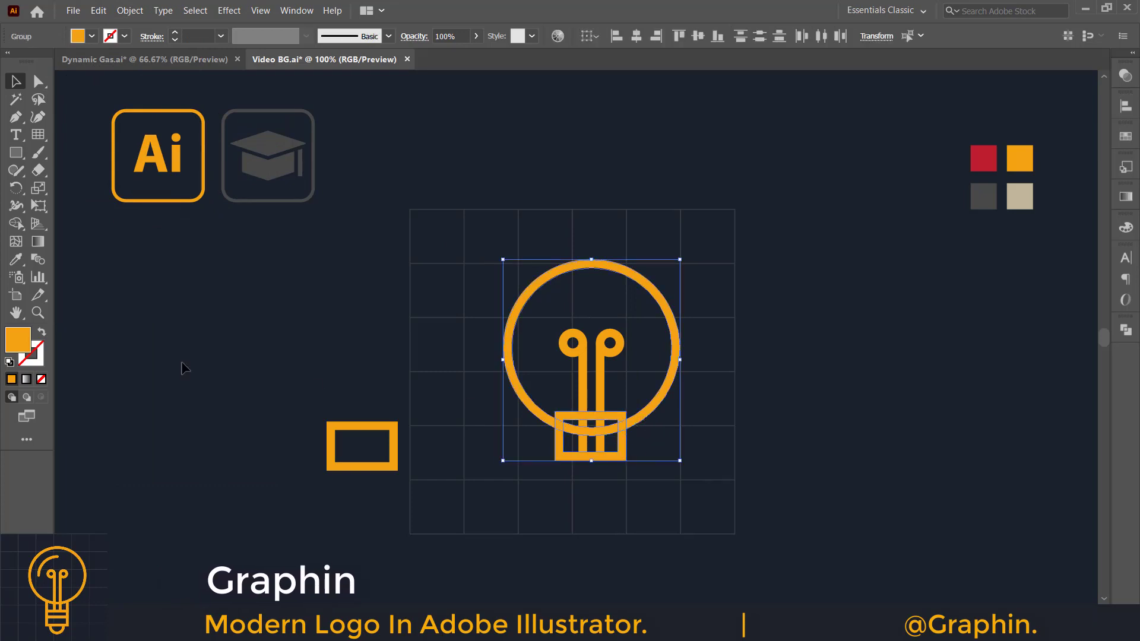
{"action": "left_click", "coordinate": [14, 226]}
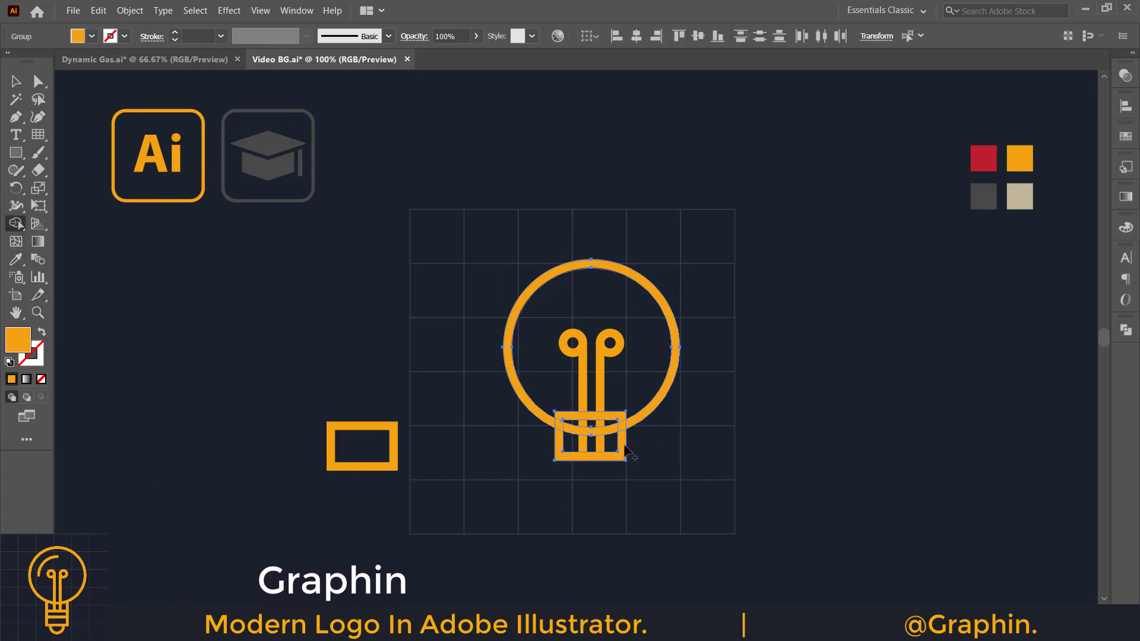
{"action": "key", "text": "v"}
{"action": "left_click", "coordinate": [428, 377]}
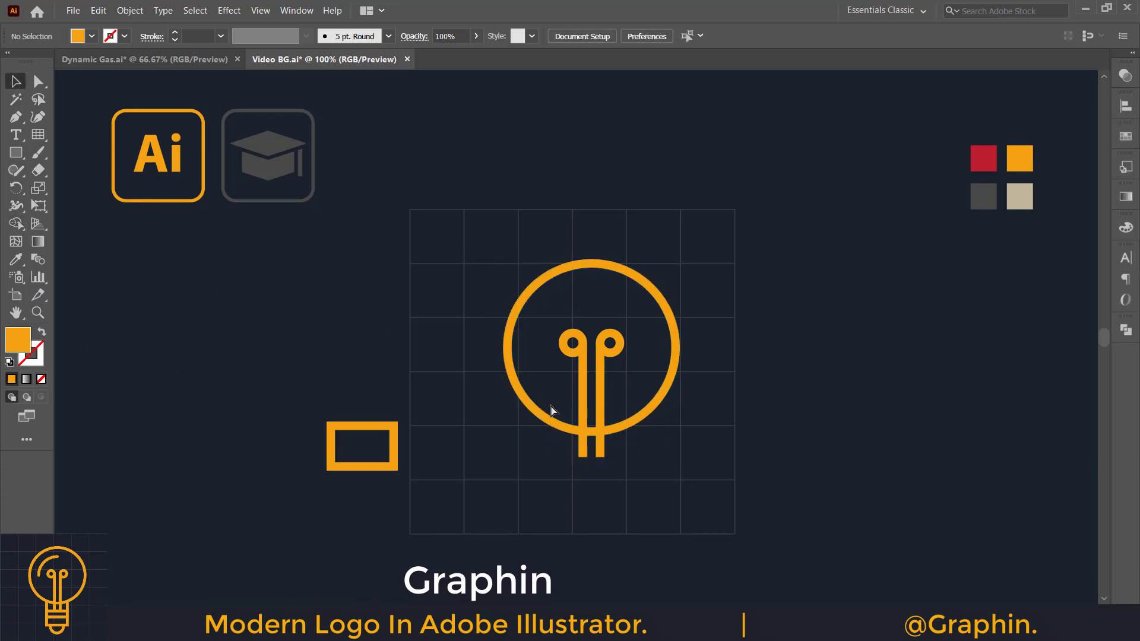
Step: Ungroup the base rectangle and remove its upper part that overlaps the inside of the large ring
{"action": "left_click", "coordinate": [569, 419]}
{"action": "right_click", "coordinate": [566, 417]}
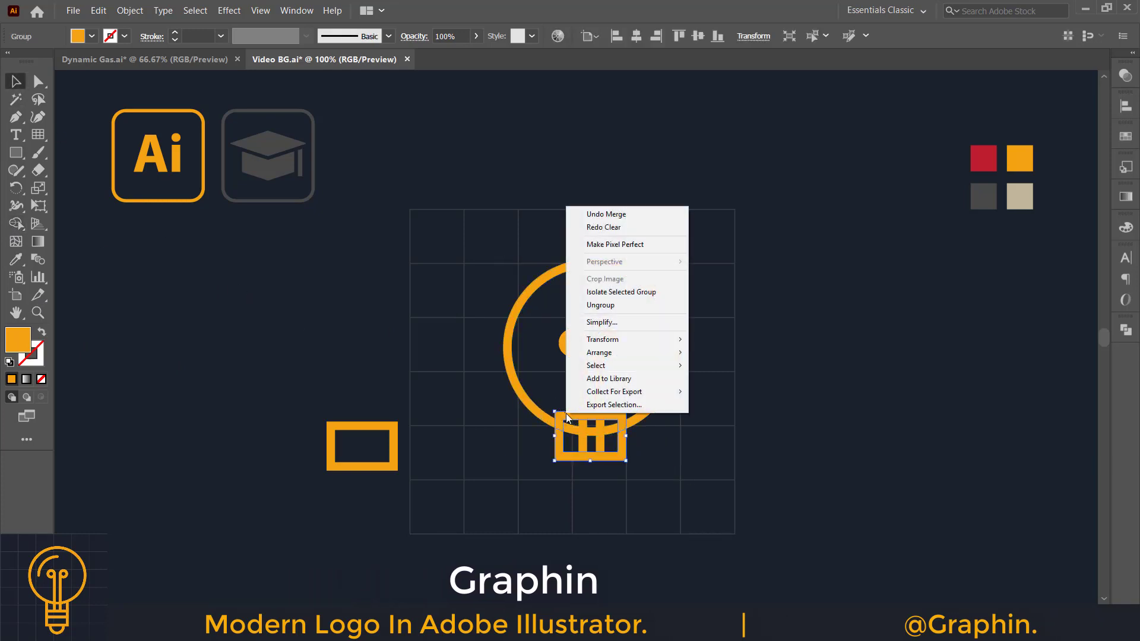
{"action": "left_click", "coordinate": [600, 305]}
{"action": "left_click", "coordinate": [678, 440]}
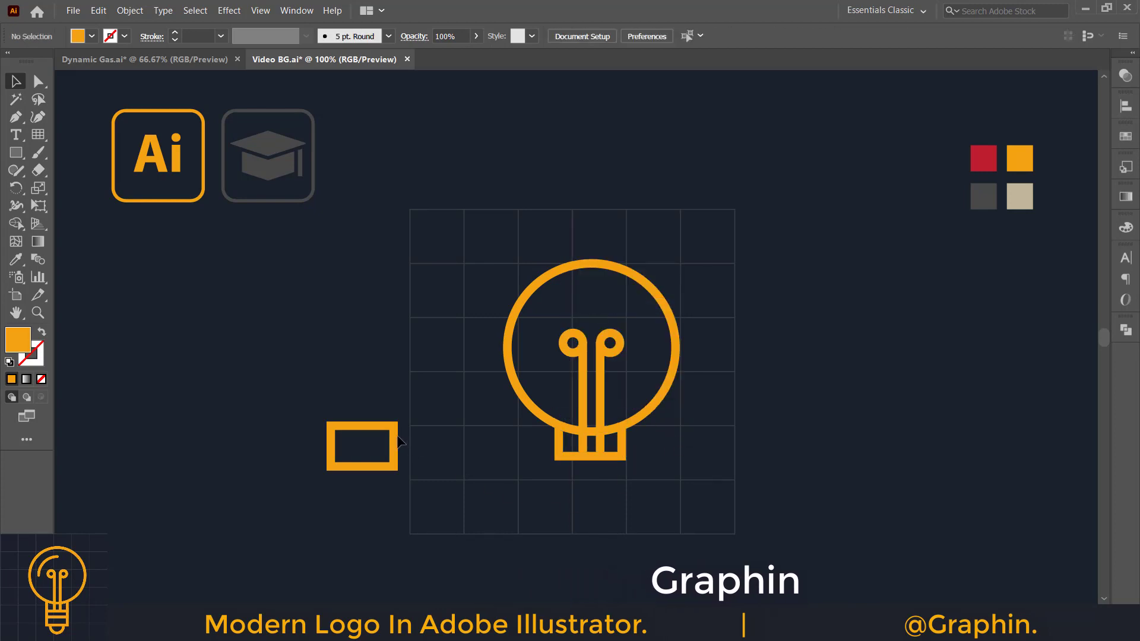
Step: Delete the spare outlined rectangle beside the bulb
{"action": "left_click_drag", "start_coordinate": [405, 407], "coordinate": [350, 496]}
{"action": "key", "text": "Delete"}
{"action": "key", "text": "shift+x"}
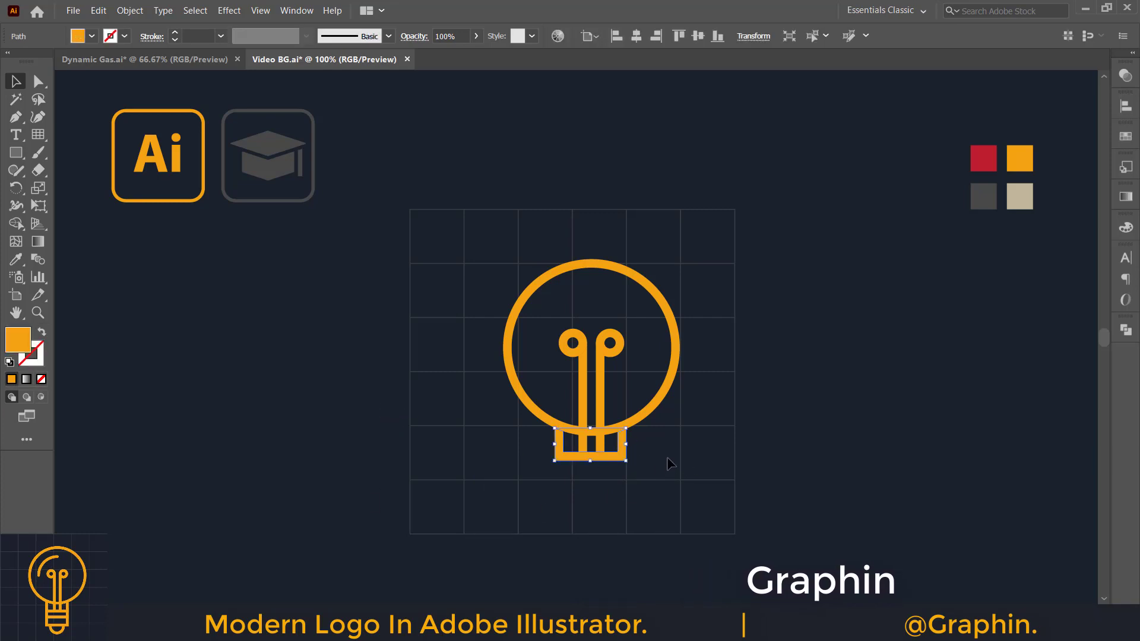
Step: Duplicate the base outline straight down as a second rectangular band and extend the band's lower edge slightly downward
{"action": "left_click_drag", "start_coordinate": [624, 443], "coordinate": [626, 480]}
{"action": "left_click", "coordinate": [681, 468]}
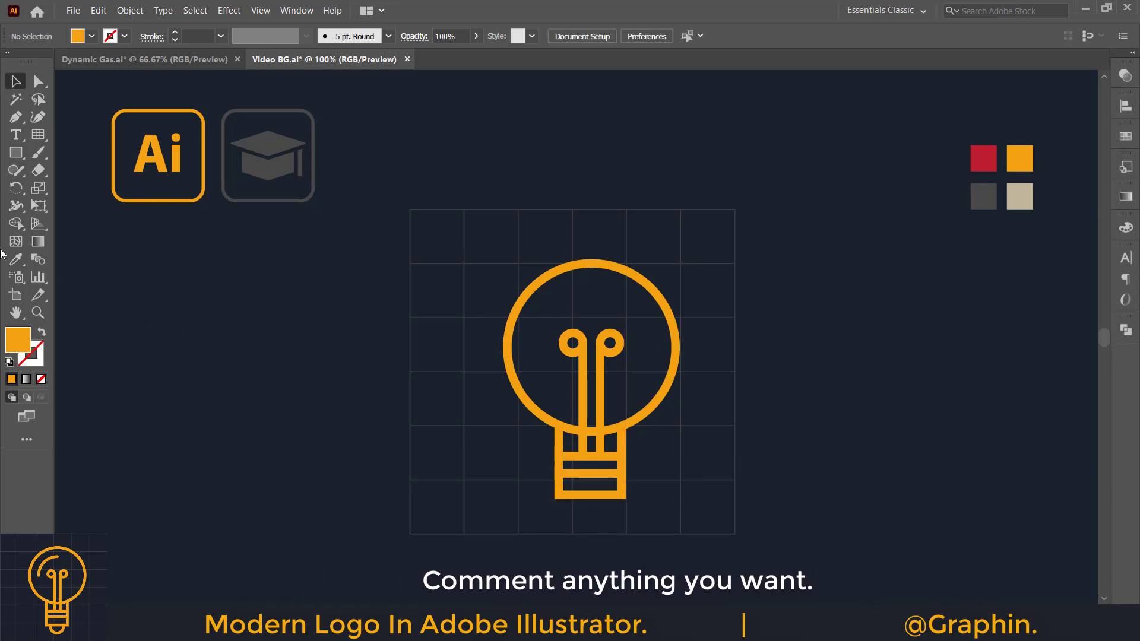
{"action": "key", "text": "a"}
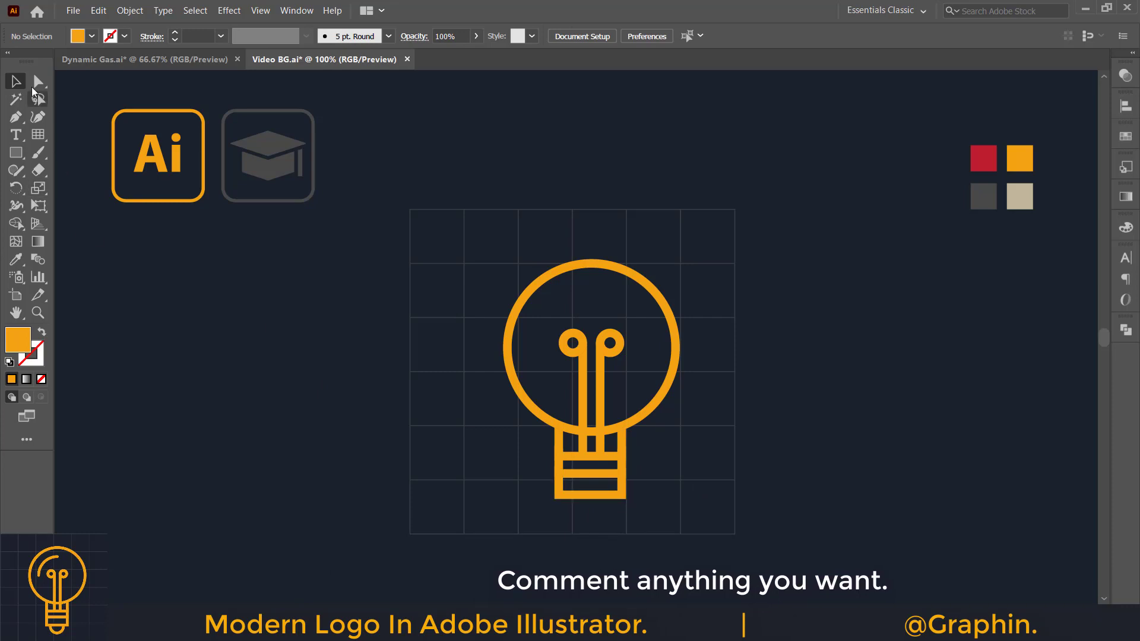
{"action": "left_click_drag", "start_coordinate": [539, 487], "coordinate": [664, 519]}
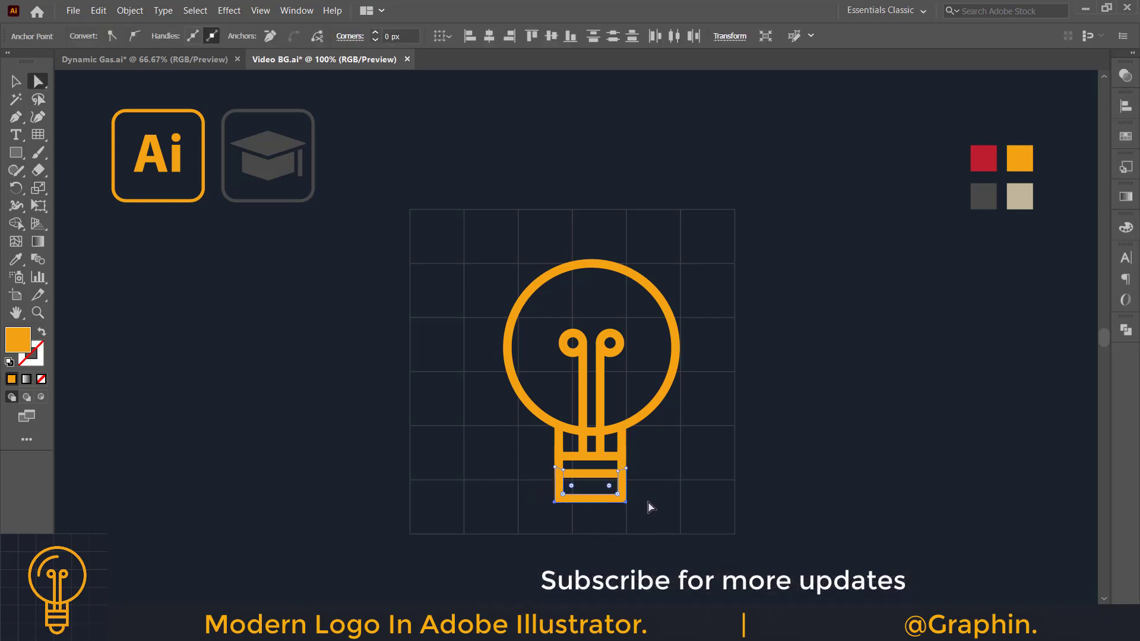
{"action": "left_click", "coordinate": [657, 512]}
Step: Select the whole bulb and move it slightly up and left to centre it in the grid
{"action": "key", "text": "v"}
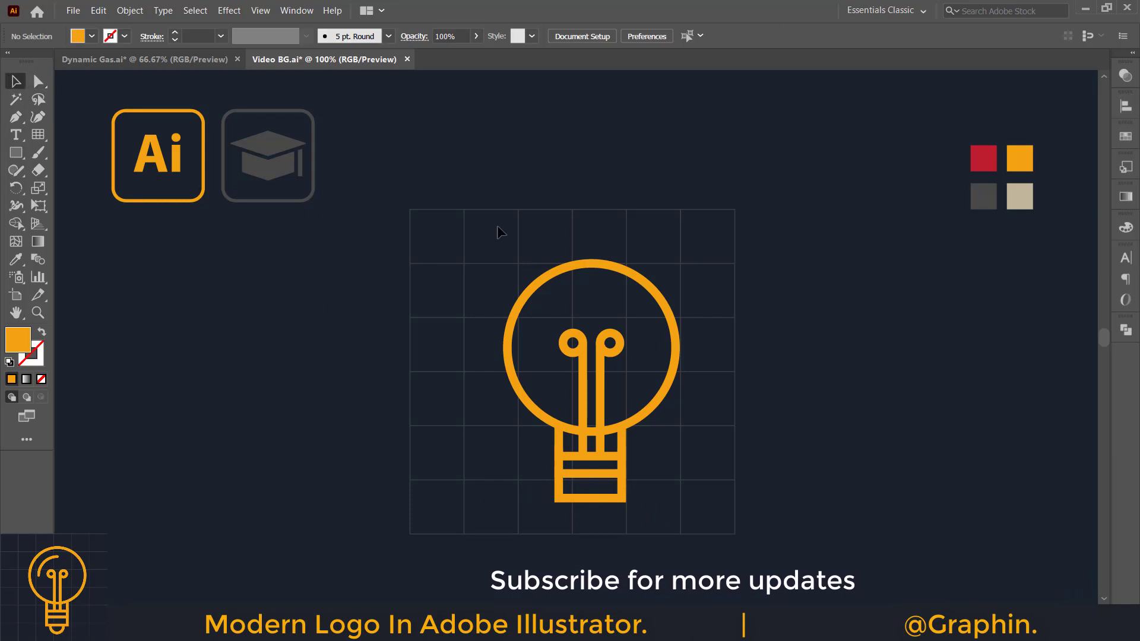
{"action": "left_click_drag", "start_coordinate": [475, 220], "coordinate": [702, 544]}
{"action": "left_click_drag", "start_coordinate": [632, 418], "coordinate": [626, 410]}
{"action": "left_click", "coordinate": [669, 422]}
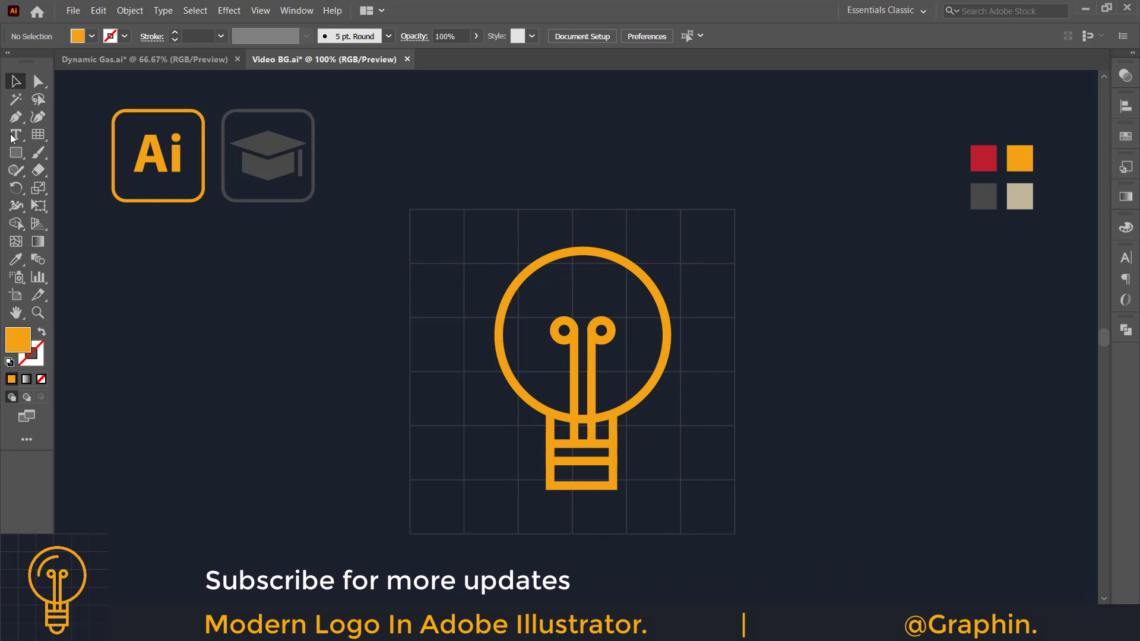
Step: Draw a small half-circle hanging centred under the bulb's base, with a 10 pt orange outline and no fill
{"action": "left_click_drag", "start_coordinate": [10, 144], "coordinate": [66, 191]}
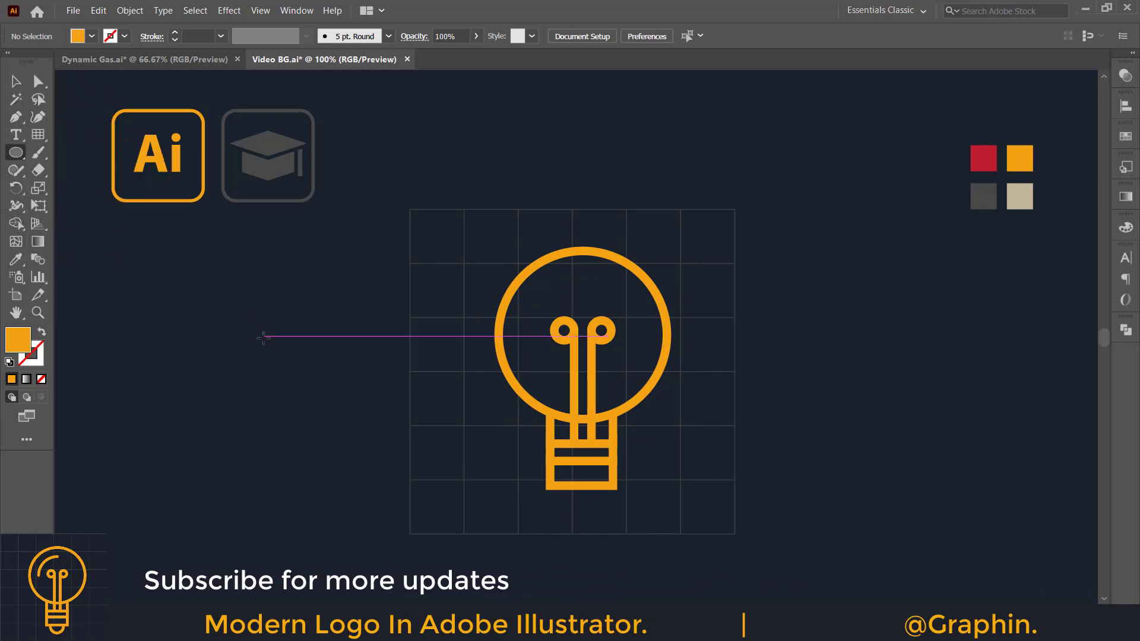
{"action": "left_click_drag", "start_coordinate": [263, 336], "coordinate": [601, 490]}
{"action": "key", "text": "v"}
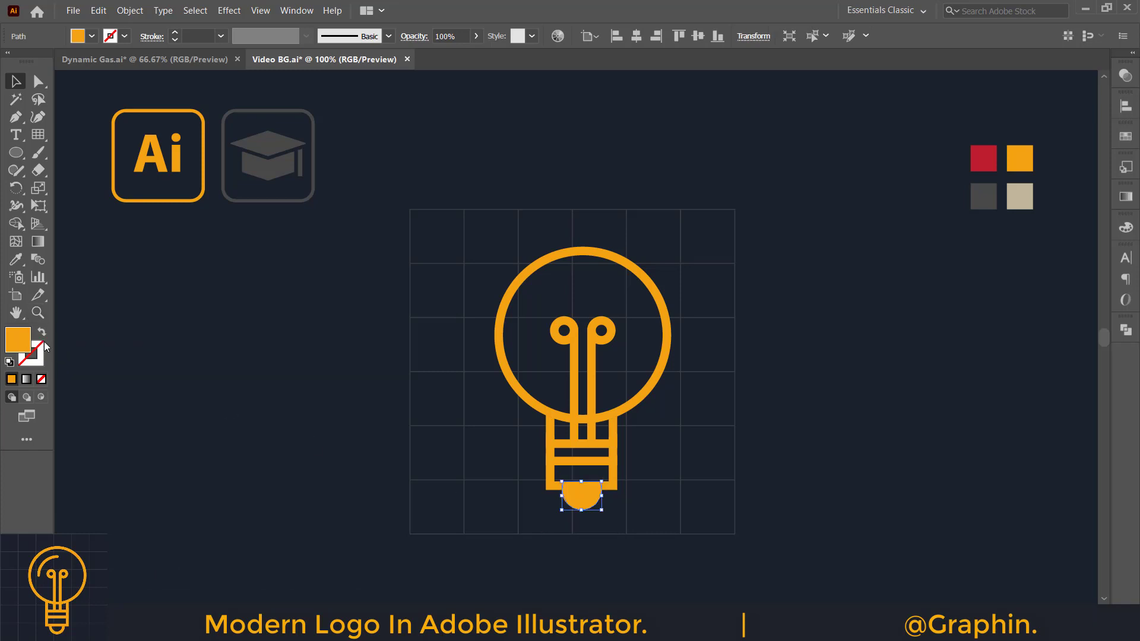
{"action": "left_click", "coordinate": [40, 334]}
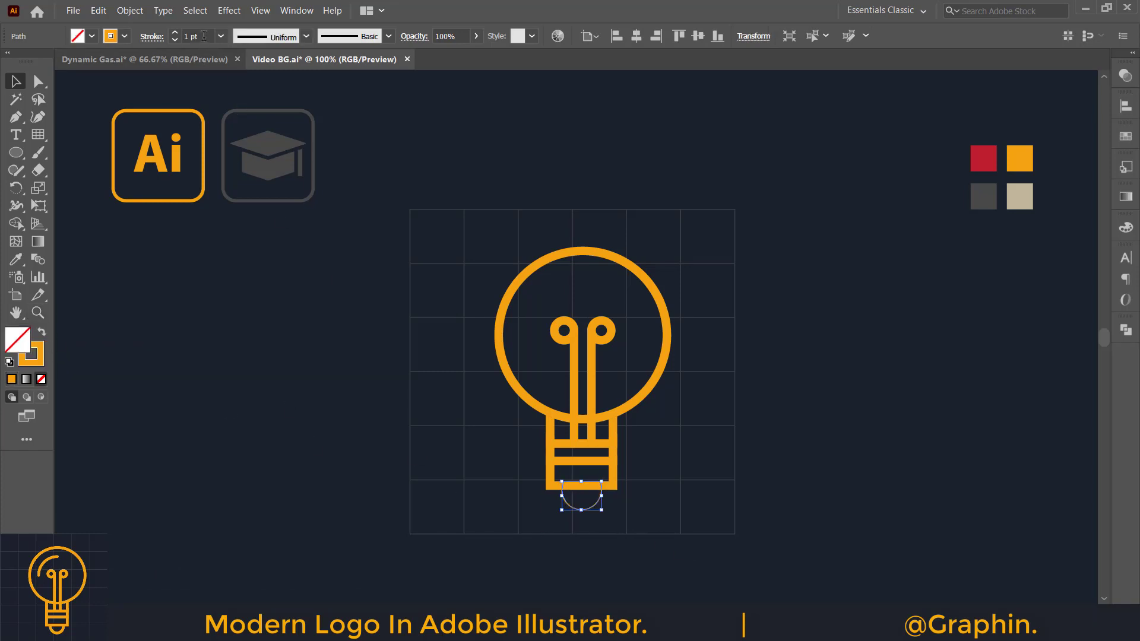
{"action": "type", "text": "10"}
{"action": "key", "text": "Return"}
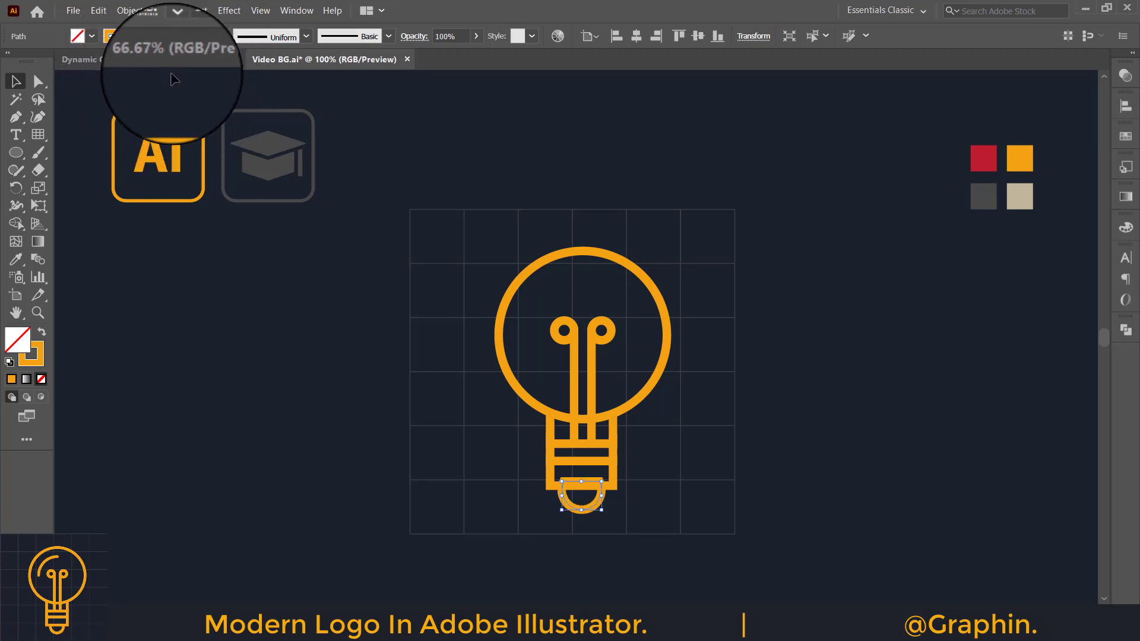
Step: Expand the half-circle's outline and trim its upper edge so it joins the bottom of the base
{"action": "left_click", "coordinate": [672, 497]}
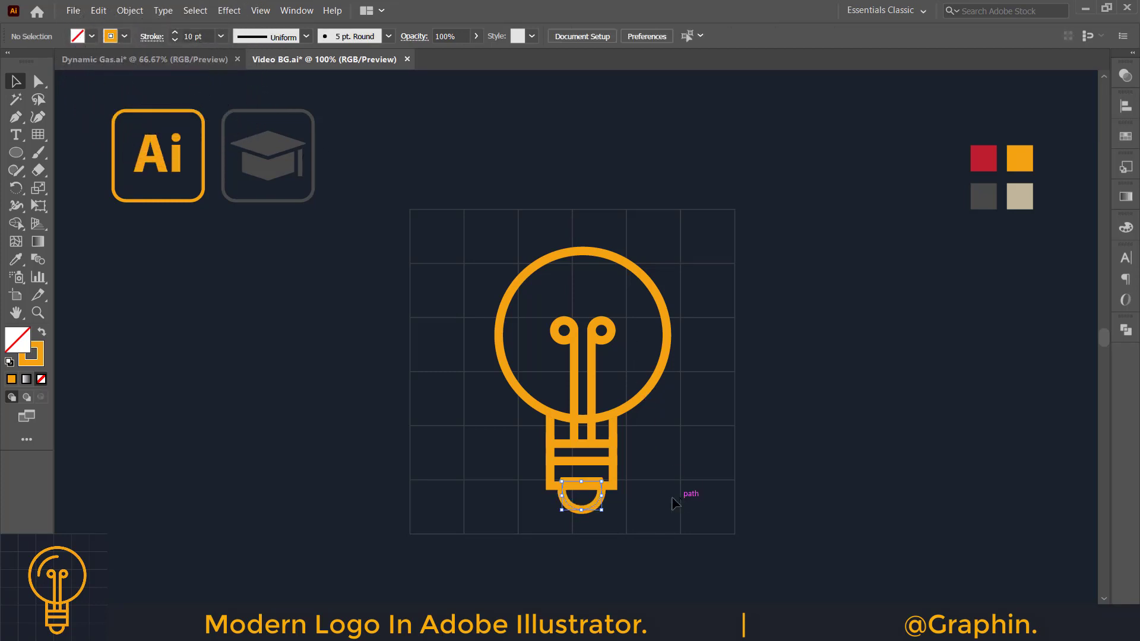
{"action": "left_click", "coordinate": [600, 505]}
{"action": "left_click", "coordinate": [129, 10]}
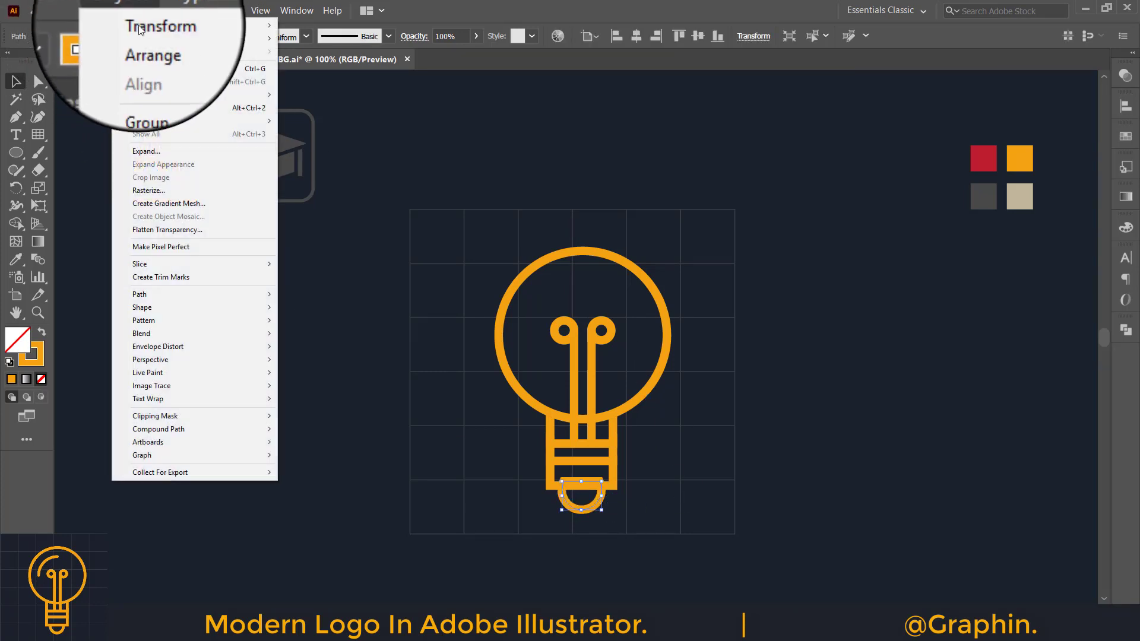
{"action": "left_click", "coordinate": [151, 148]}
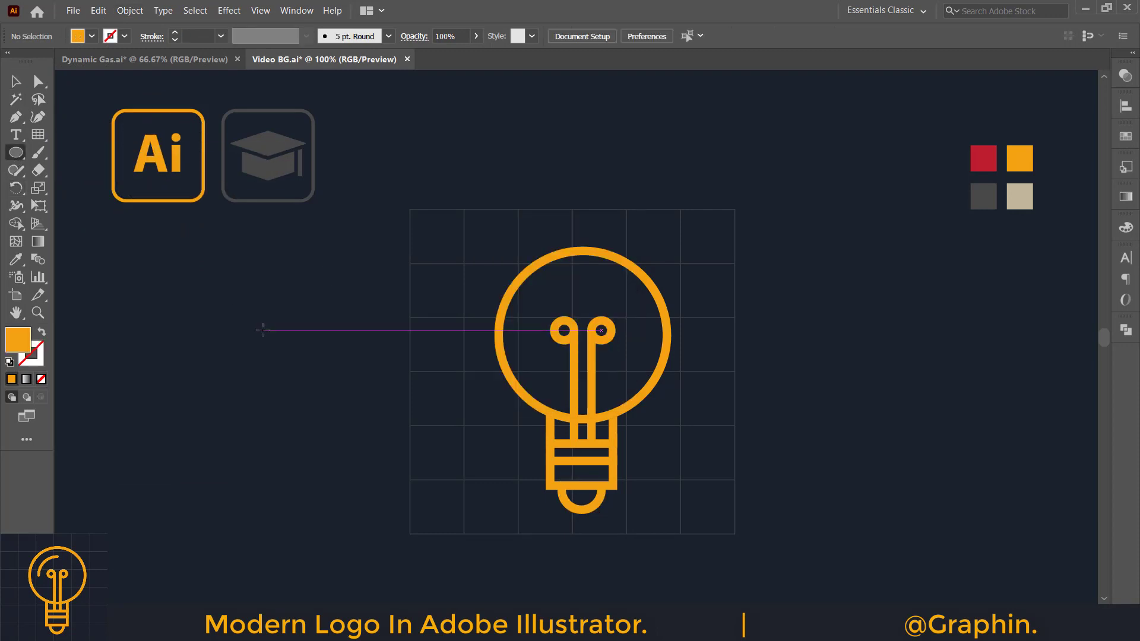
Step: Create a 200 x 200 px circle beside the bulb with a 10 pt orange outline and no fill
{"action": "left_click", "coordinate": [263, 330]}
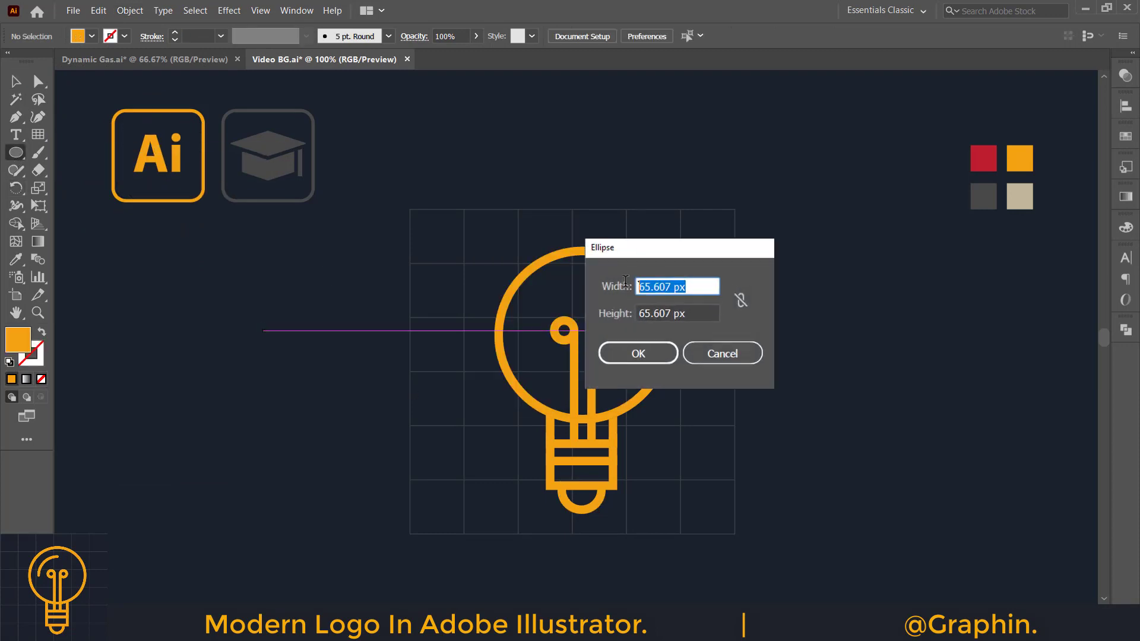
{"action": "type", "text": "200"}
{"action": "key", "text": "Tab"}
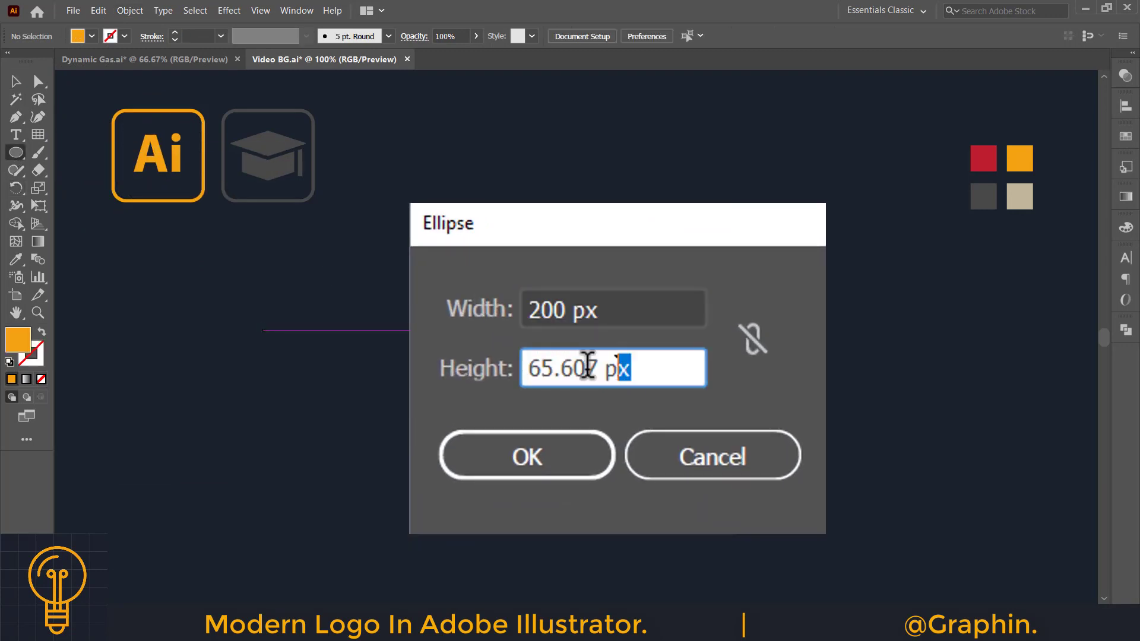
{"action": "type", "text": "200"}
{"action": "left_click", "coordinate": [509, 464]}
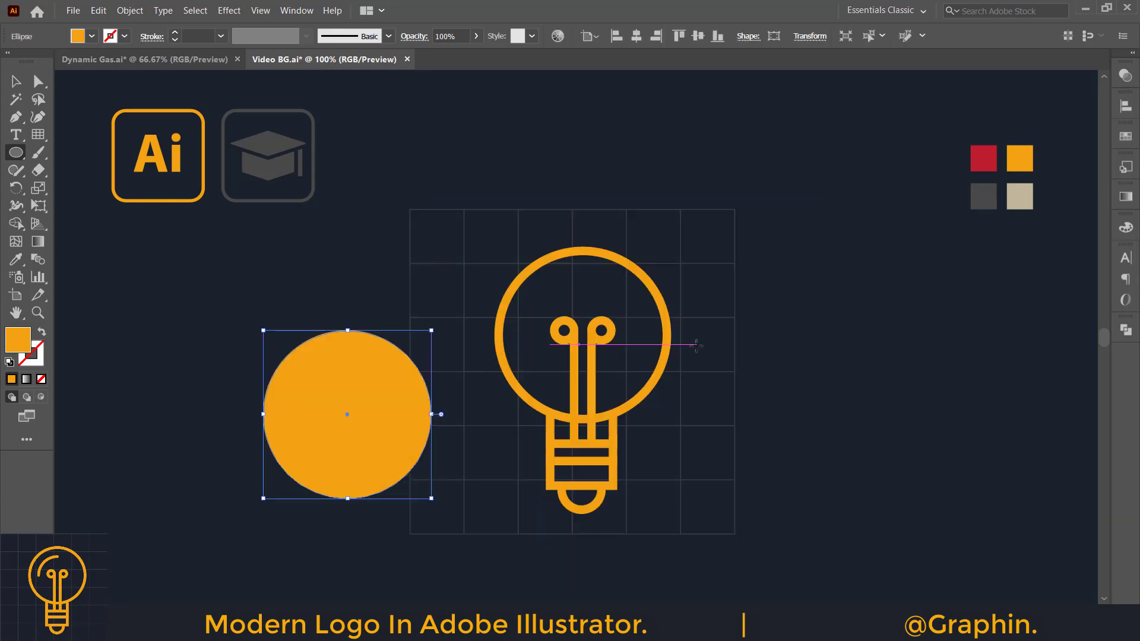
{"action": "left_click", "coordinate": [41, 332]}
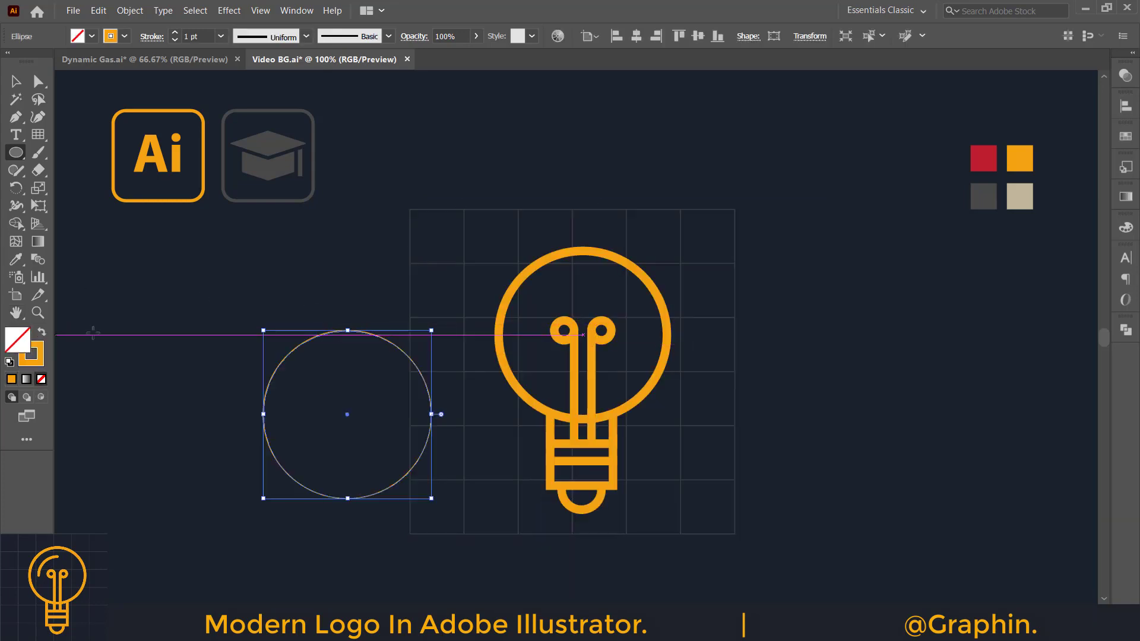
{"action": "left_click", "coordinate": [188, 36]}
{"action": "type", "text": "10"}
{"action": "key", "text": "Return"}
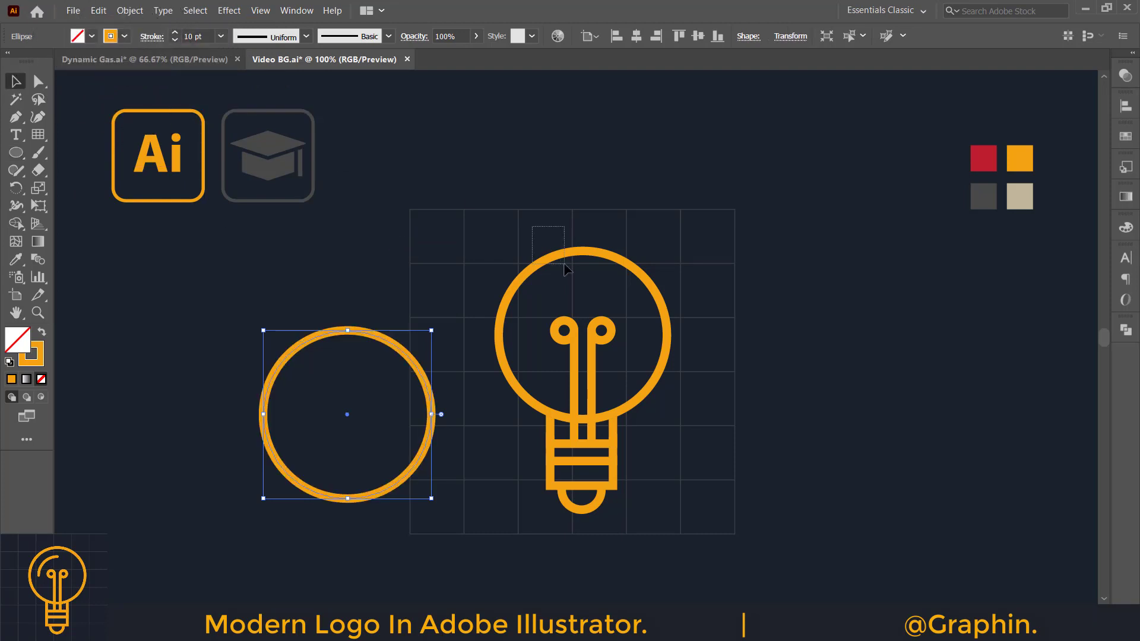
Step: Align the new circle with the bulb's large ring, centring it both horizontally and vertically
{"action": "left_click_drag", "start_coordinate": [564, 264], "coordinate": [565, 266]}
{"action": "left_click", "coordinate": [635, 36]}
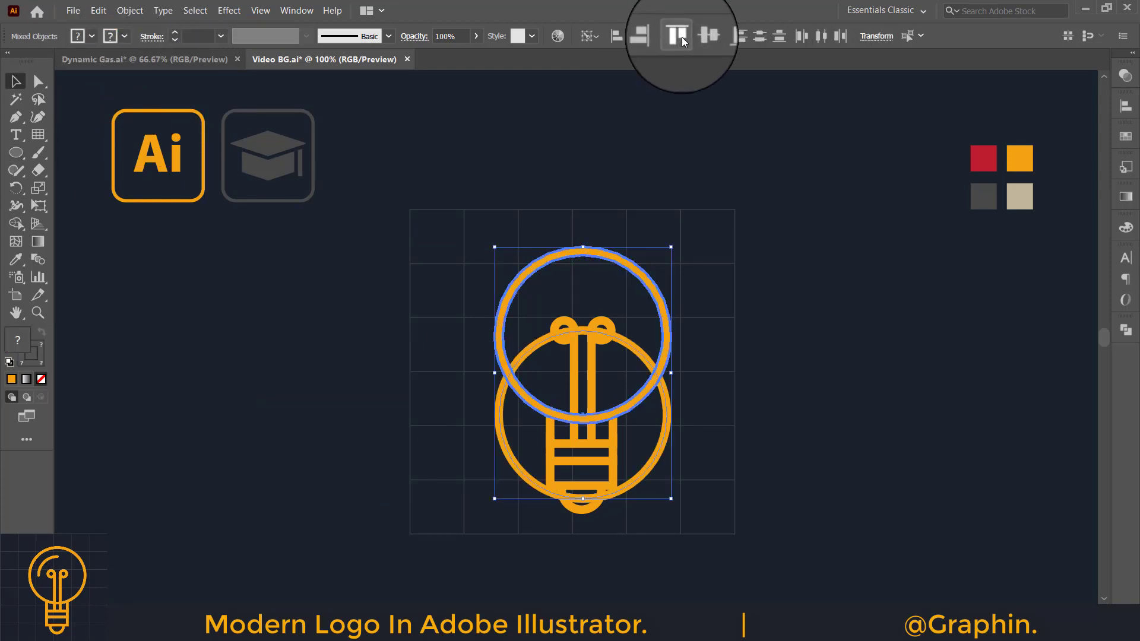
{"action": "left_click", "coordinate": [680, 36]}
{"action": "left_click", "coordinate": [736, 267]}
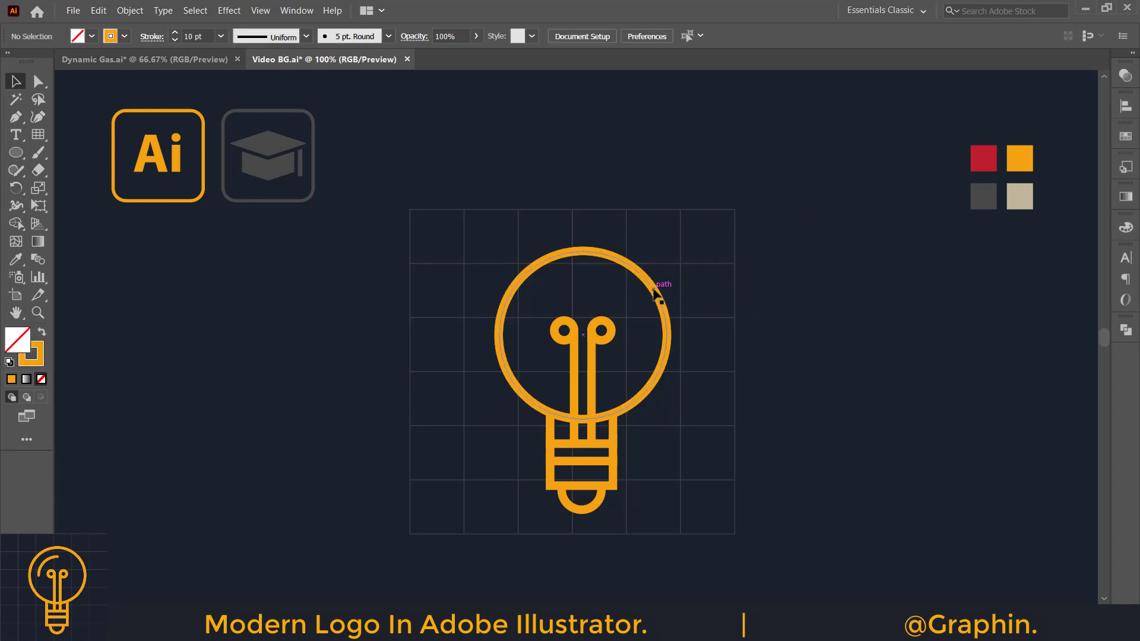
Step: Scale the new circle down about its centre to roughly two-thirds size, forming a smaller ring inside the bulb
{"action": "left_click", "coordinate": [654, 289]}
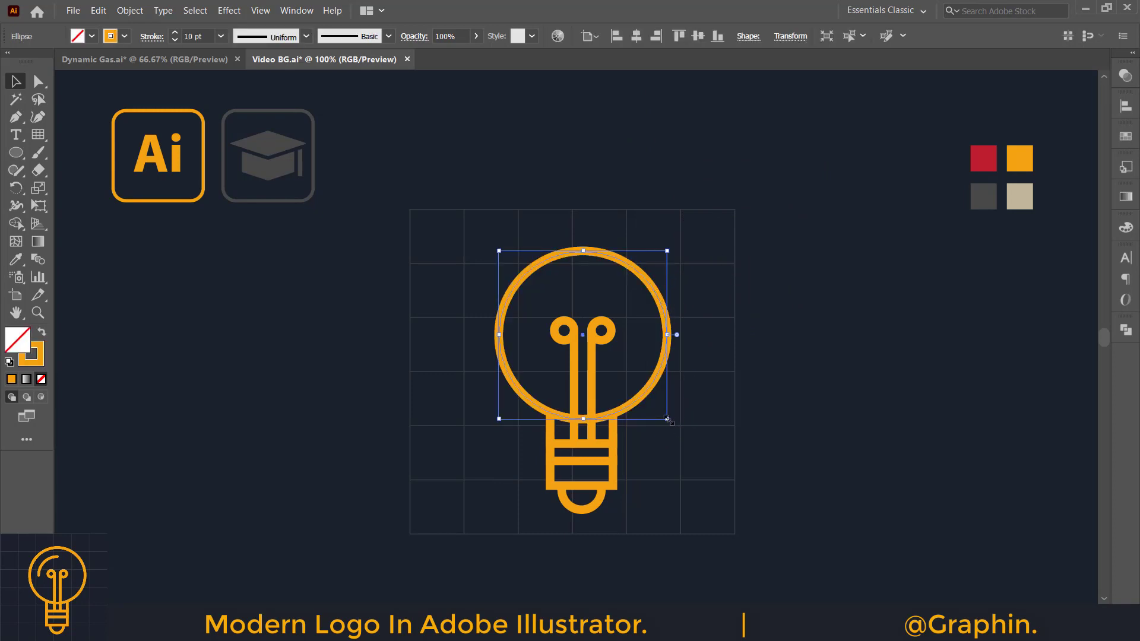
{"action": "left_click_drag", "start_coordinate": [667, 419], "coordinate": [653, 395]}
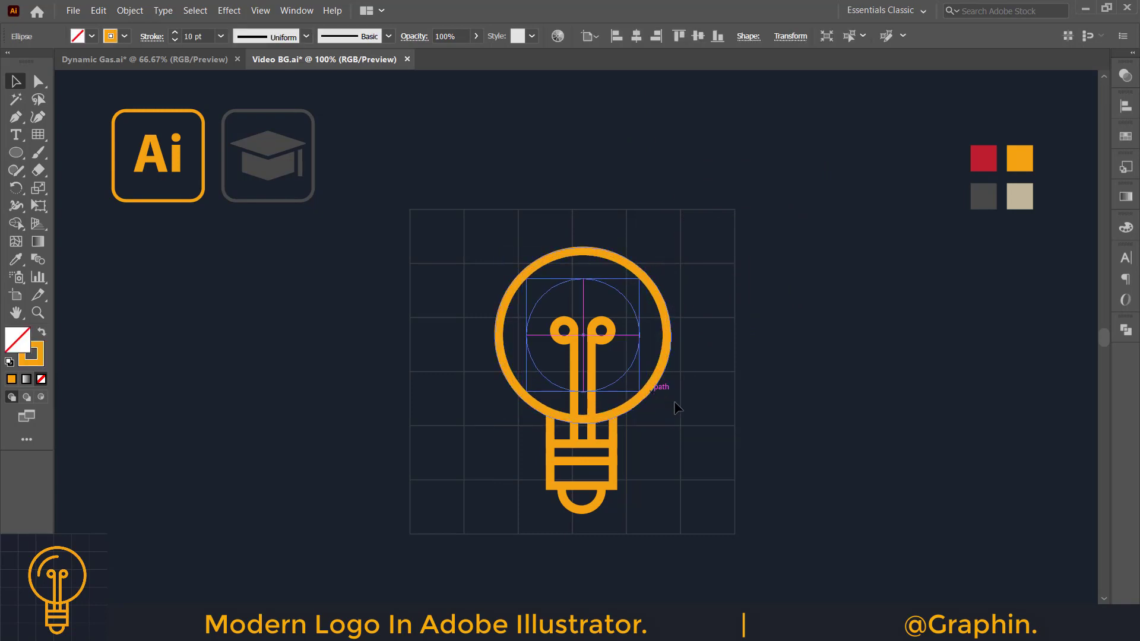
{"action": "left_click", "coordinate": [704, 404]}
Step: Delete the inner ring's segments except the upper-left quarter arc, leaving it as a highlight
{"action": "left_click", "coordinate": [38, 81]}
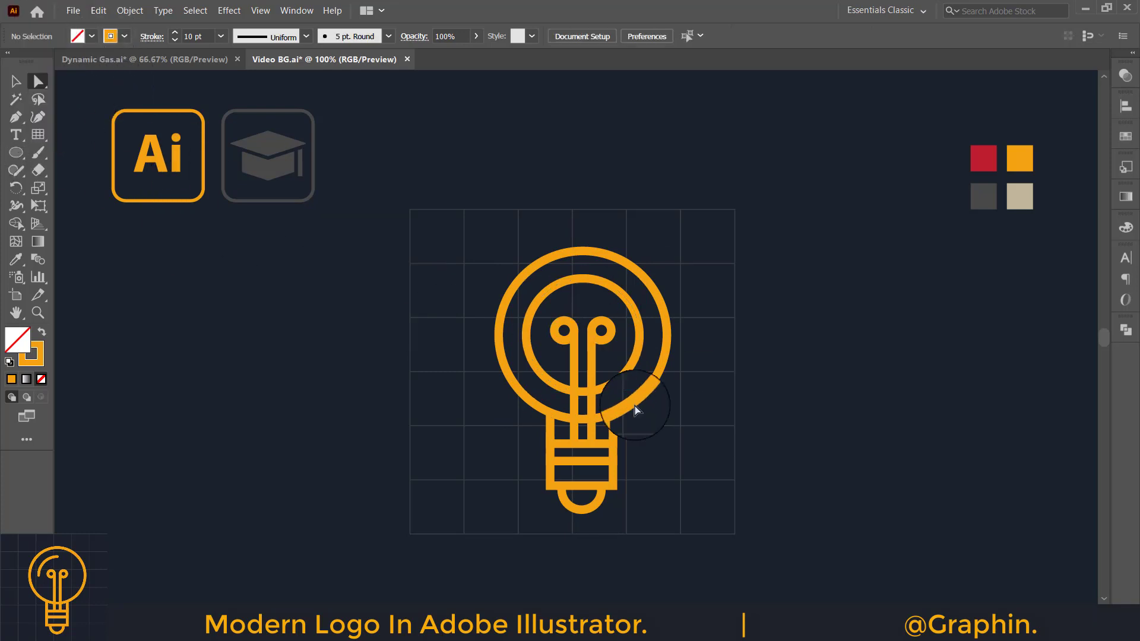
{"action": "left_click_drag", "start_coordinate": [626, 386], "coordinate": [626, 384]}
{"action": "key", "text": "Delete"}
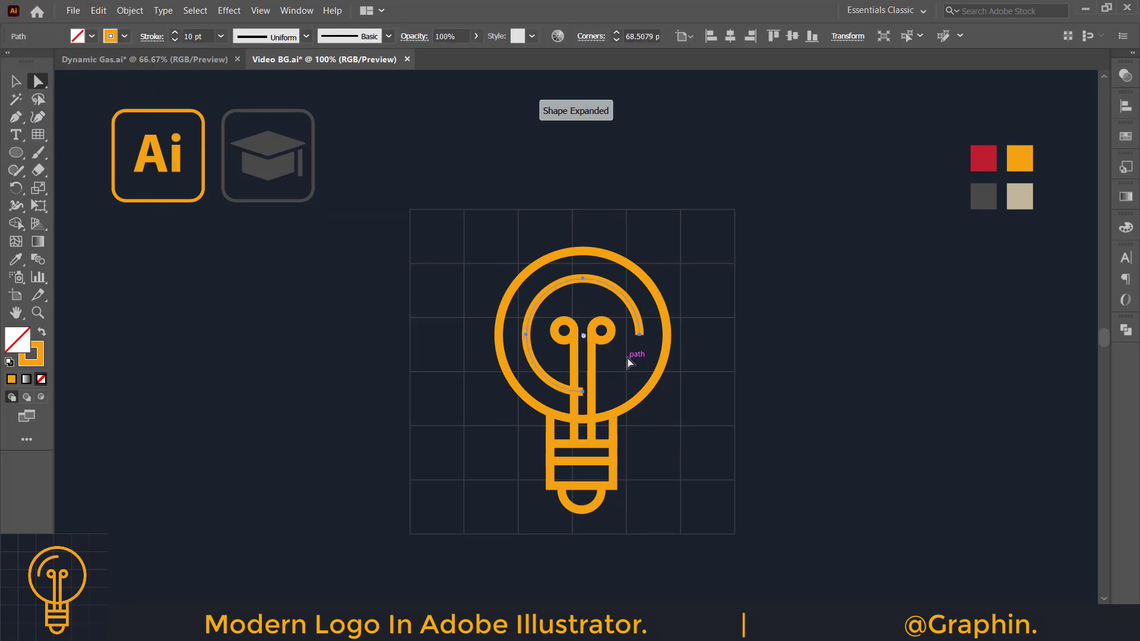
{"action": "left_click", "coordinate": [644, 335]}
{"action": "key", "text": "Delete"}
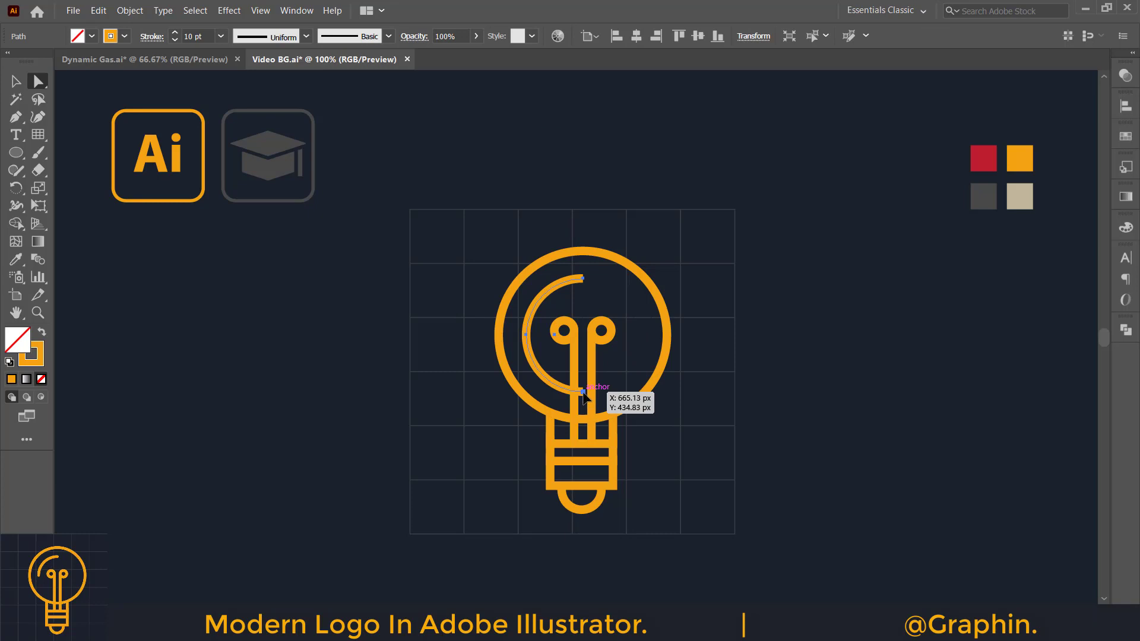
{"action": "left_click", "coordinate": [720, 414]}
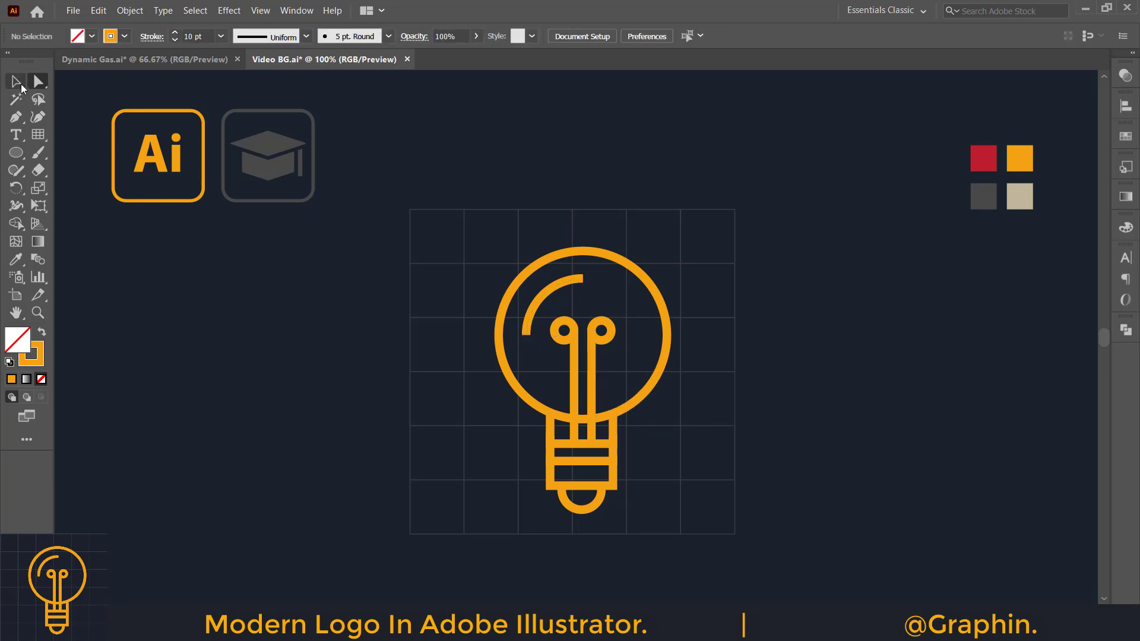
Step: Give the highlight arc's 10 pt stroke round caps
{"action": "left_click_drag", "start_coordinate": [577, 302], "coordinate": [579, 305]}
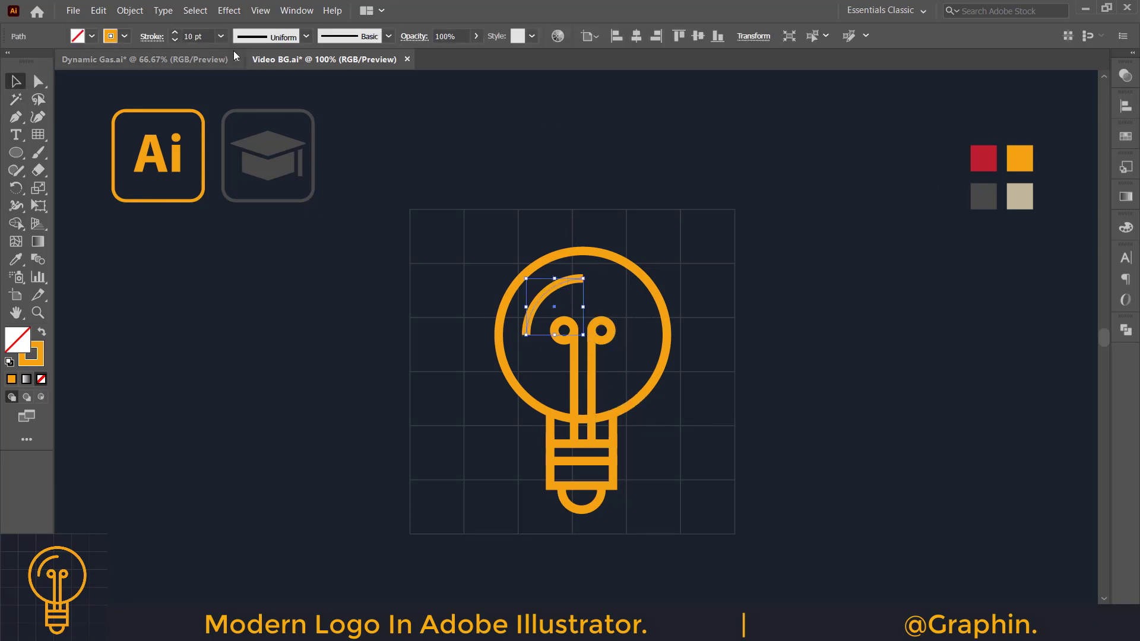
{"action": "left_click", "coordinate": [158, 39]}
{"action": "left_click", "coordinate": [74, 93]}
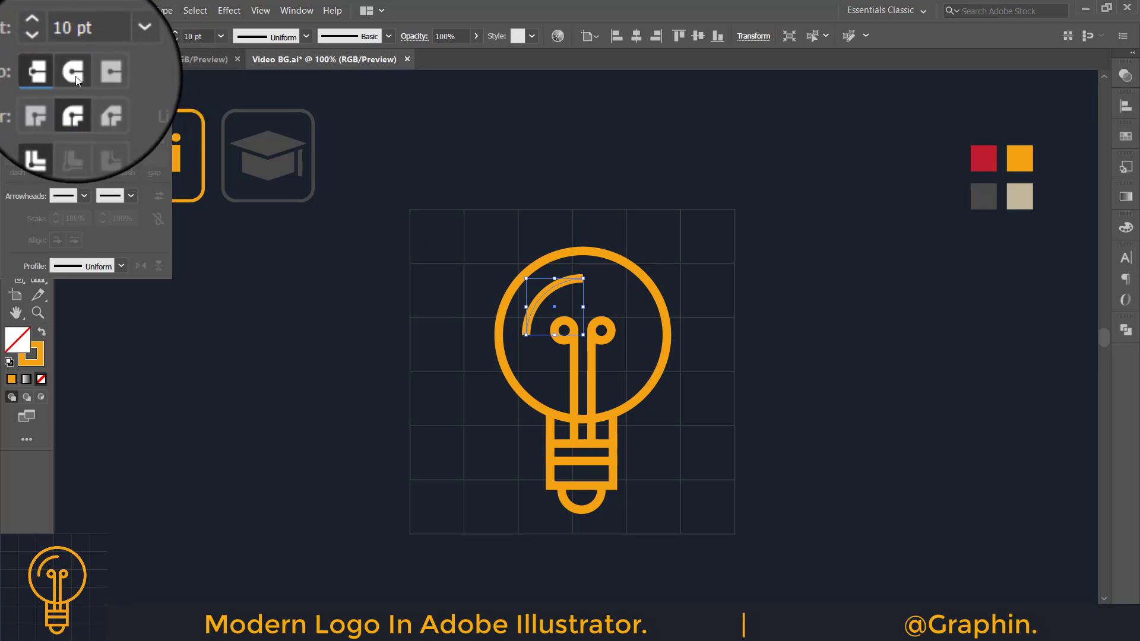
{"action": "left_click", "coordinate": [74, 74]}
{"action": "left_click", "coordinate": [638, 178]}
{"action": "left_click", "coordinate": [636, 177]}
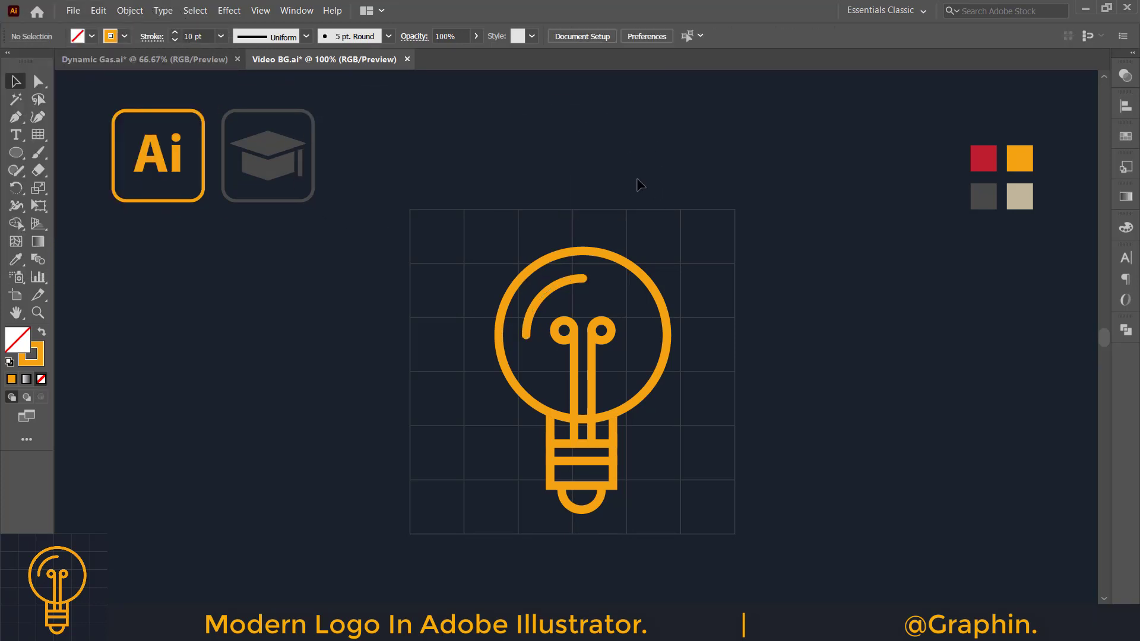